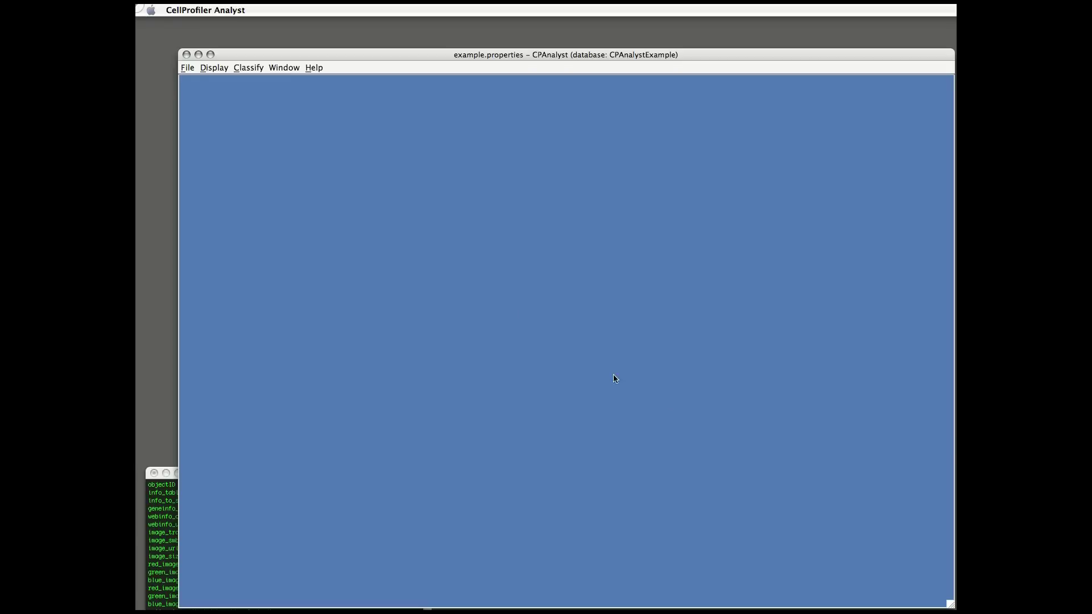
- Reload the recent example.properties project
left_click(187, 68)
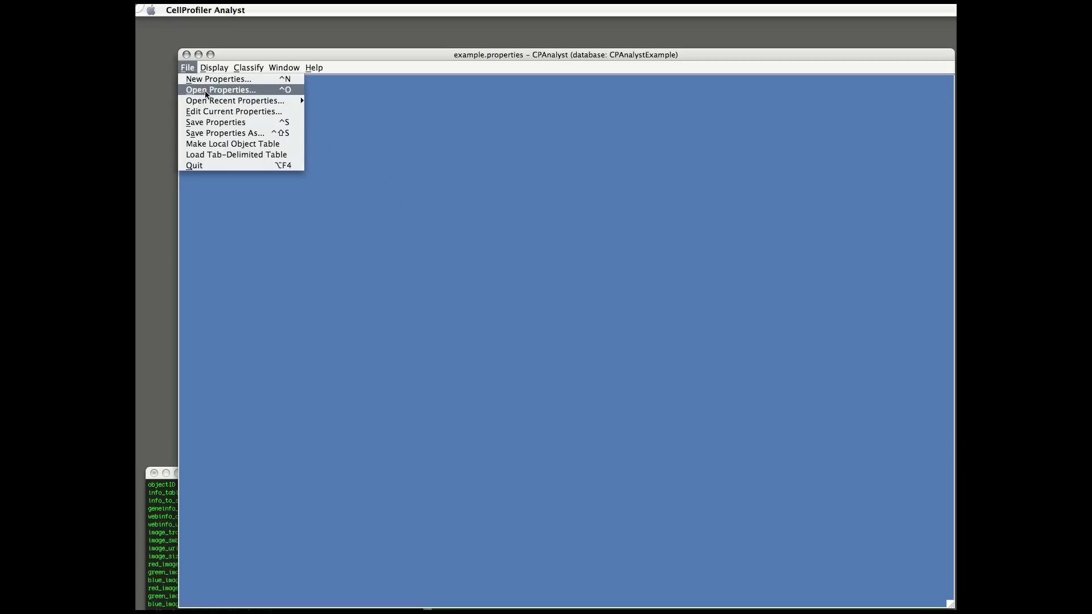
mouse_move(236, 103)
left_click(357, 102)
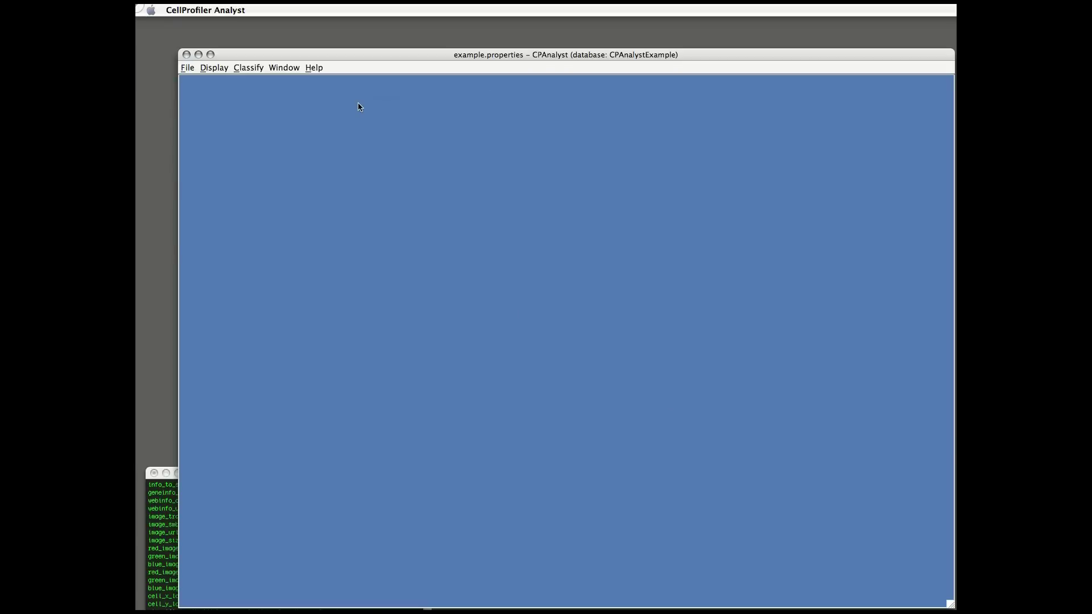
- Review the current properties: mysql on localhost port 3306, per_image and per_object tables
left_click(190, 67)
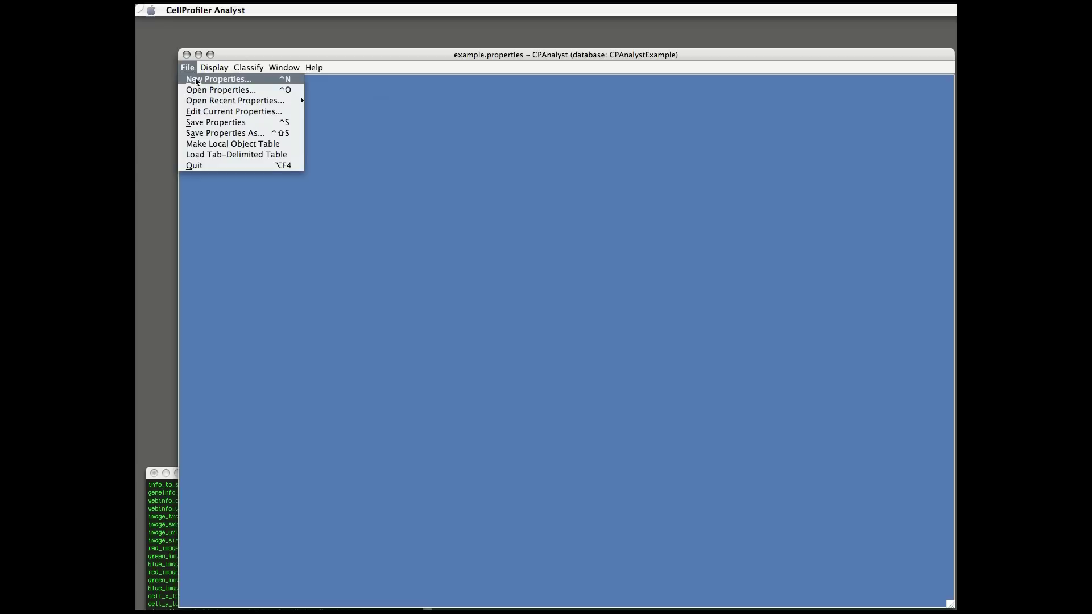
left_click(207, 115)
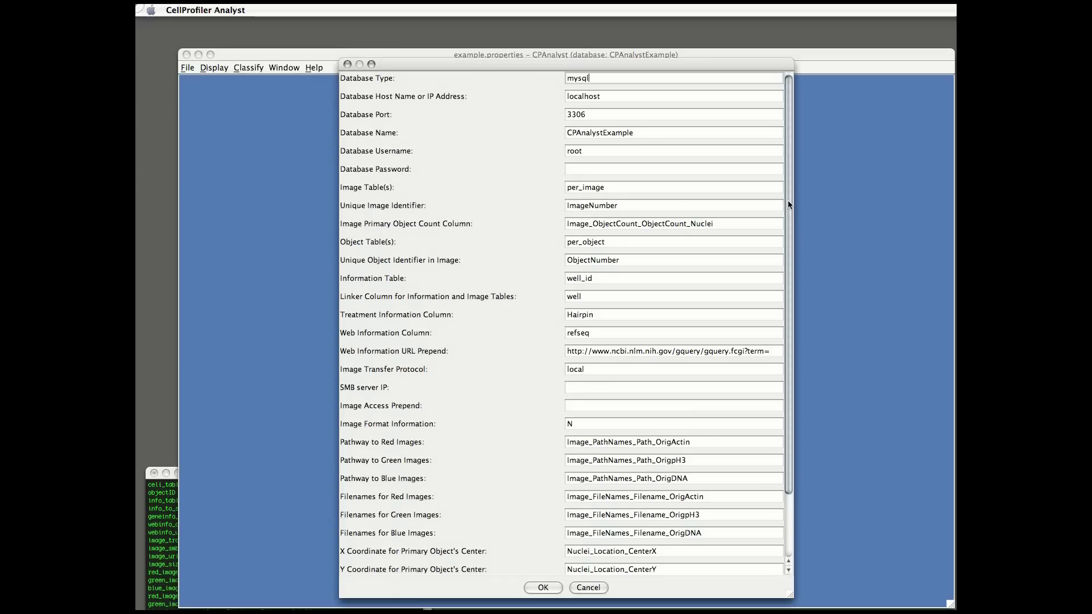
left_click_drag(787, 200, 789, 158)
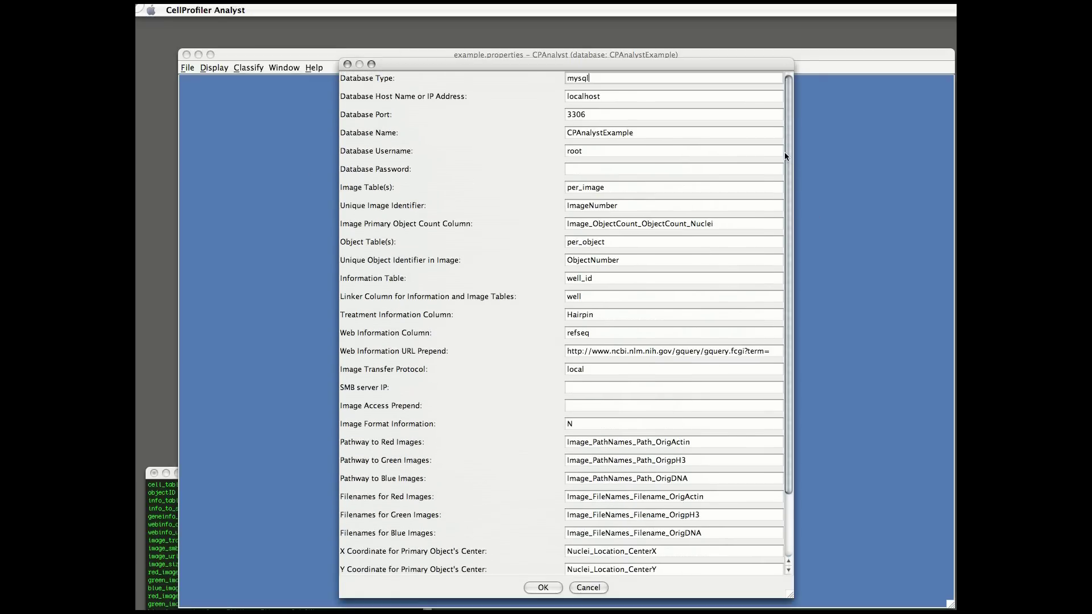
- Close the properties editor and start a scatterplot with X as per_image Mean_Cells_AreaShape_Area
left_click(348, 64)
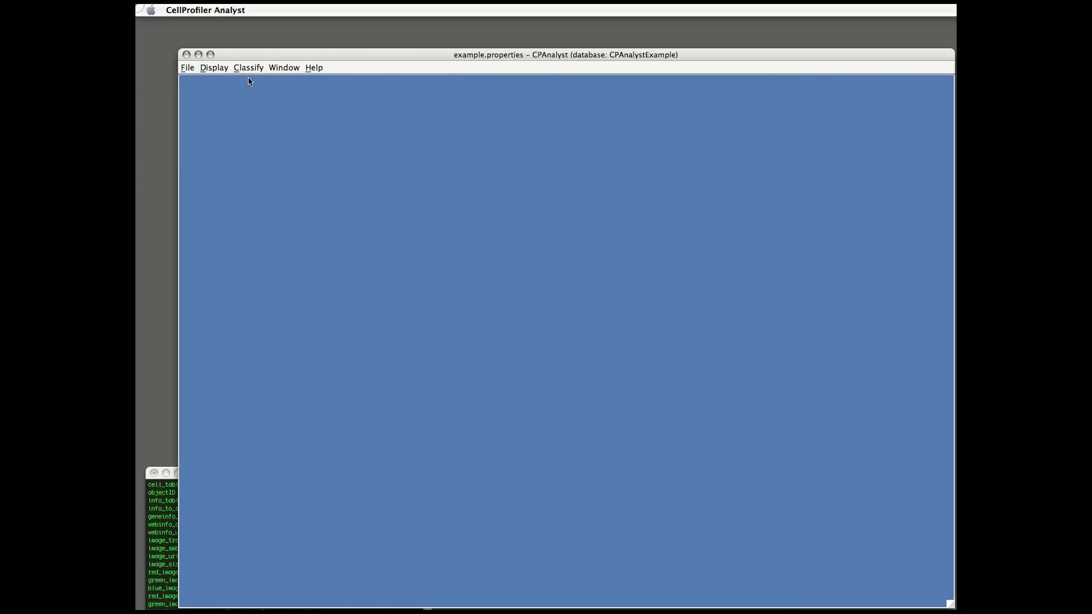
left_click(215, 68)
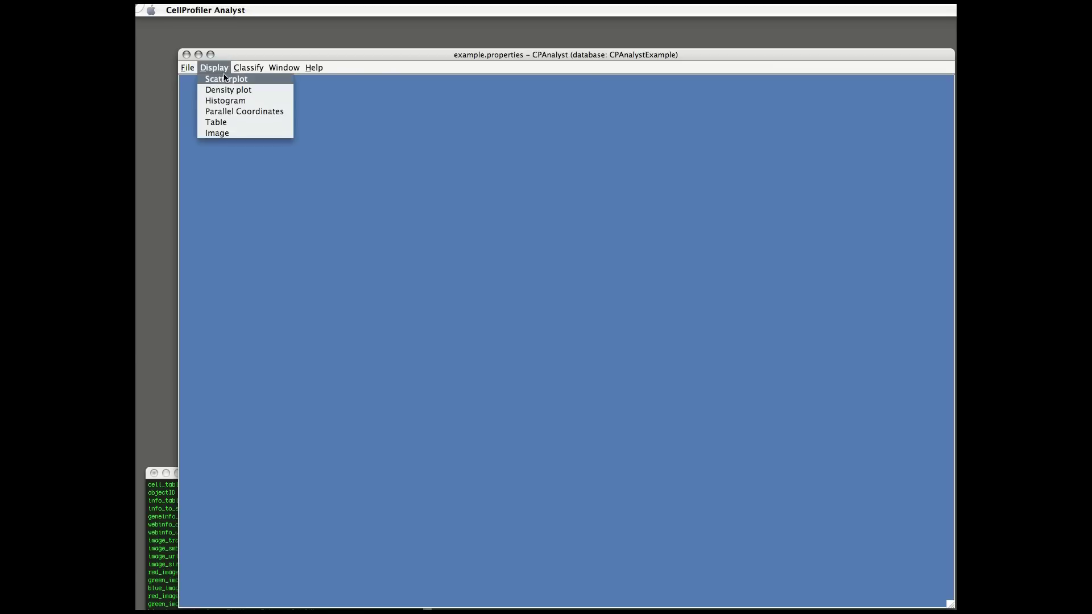
left_click(225, 78)
left_click(304, 74)
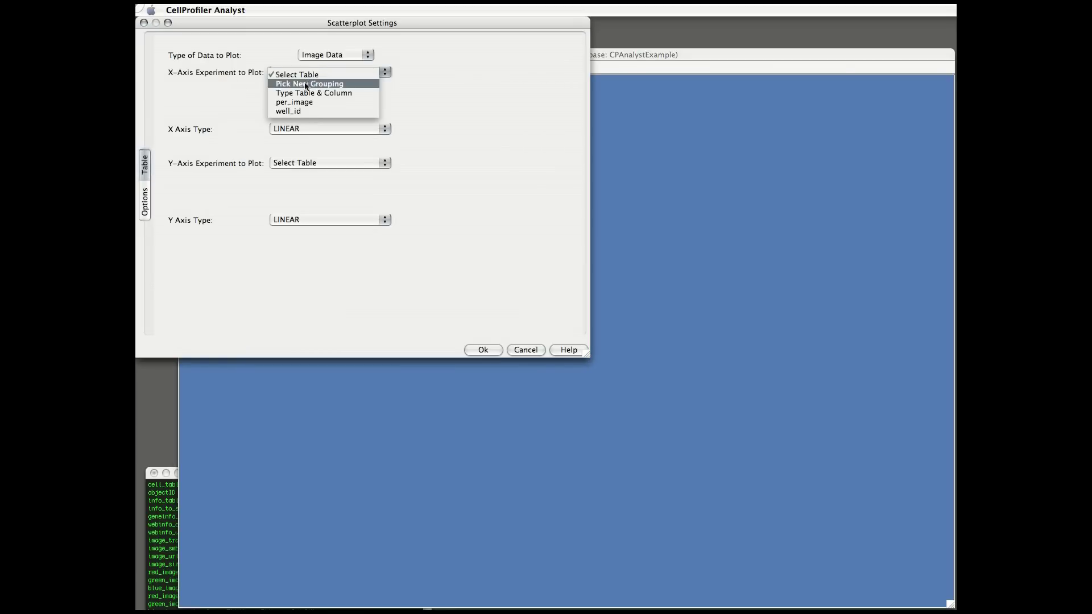
left_click(302, 93)
left_click(301, 91)
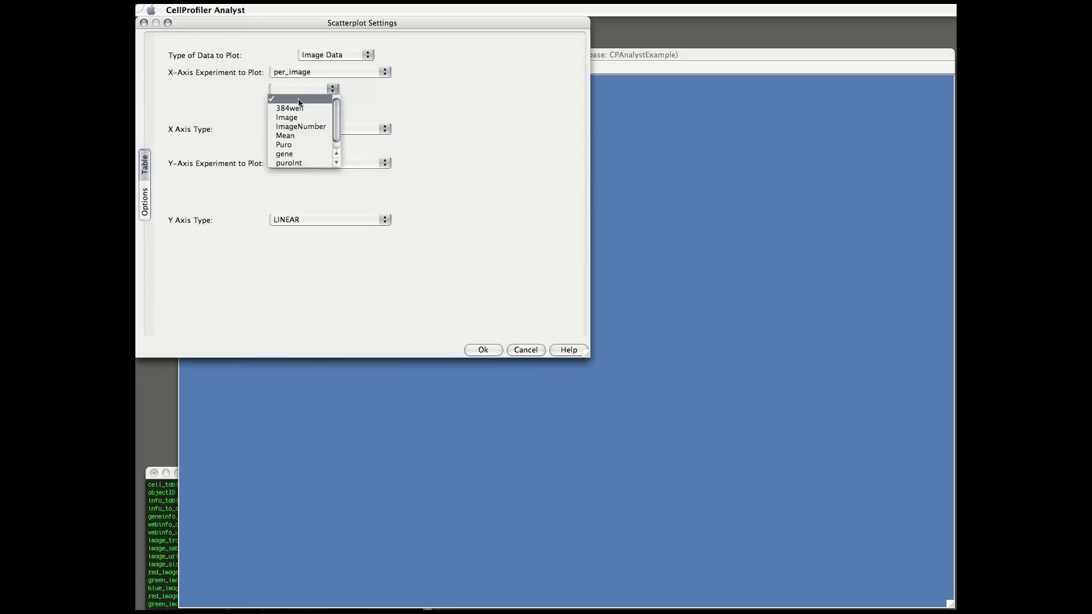
left_click(299, 134)
left_click(373, 89)
left_click(374, 100)
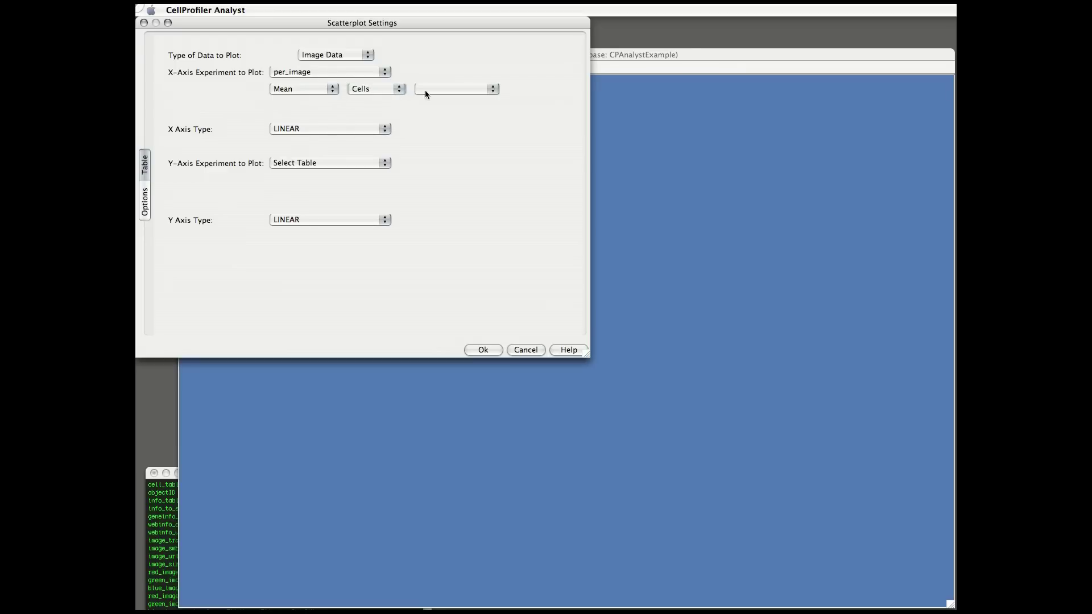
left_click(426, 90)
left_click(429, 99)
left_click(543, 90)
left_click(542, 108)
- Set Y to per_image Mean_Nuclei_AreaShape_Area and draw the scatterplot
left_click(331, 162)
left_click(319, 188)
left_click(306, 180)
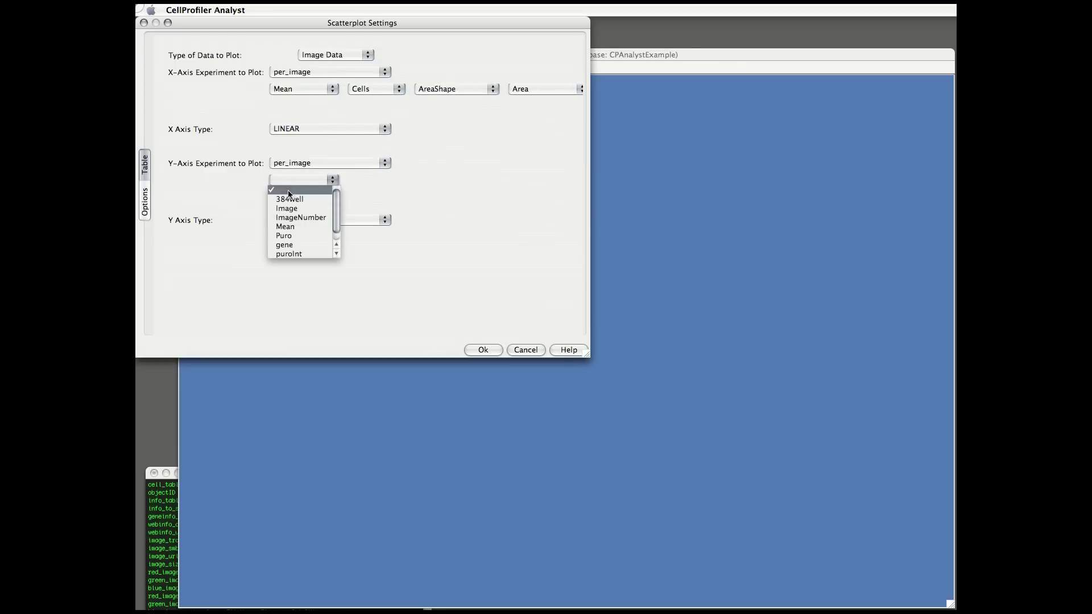
left_click(304, 215)
left_click(391, 181)
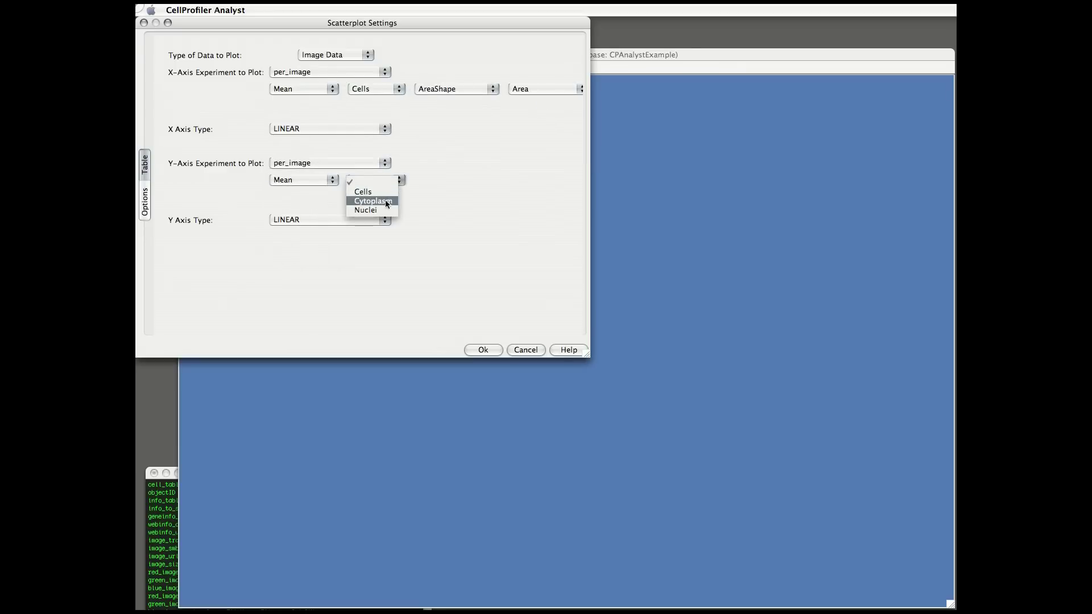
left_click(367, 210)
left_click(430, 180)
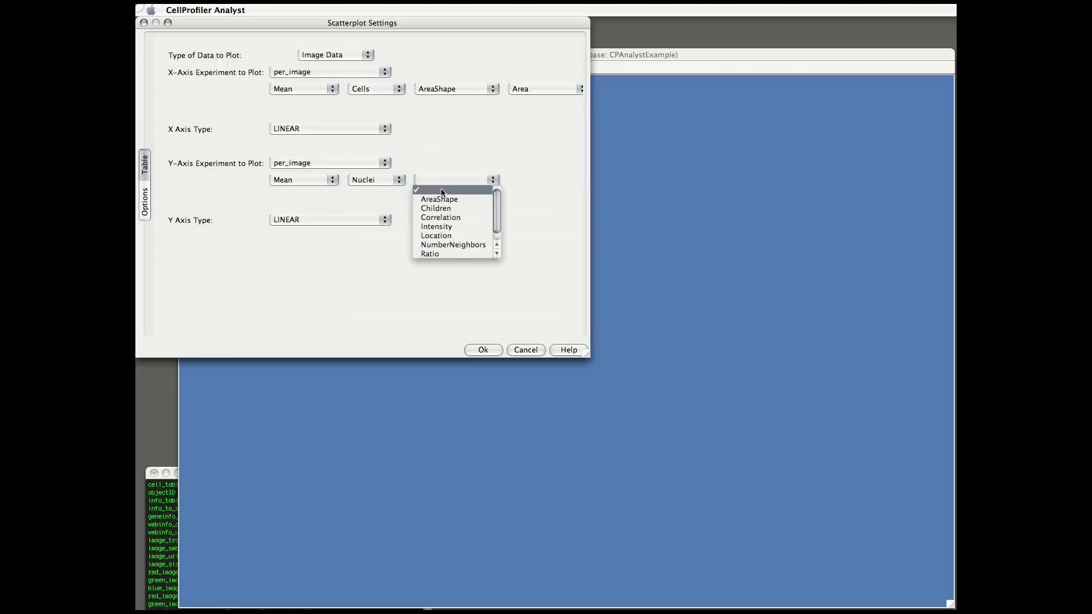
left_click(439, 199)
left_click(521, 183)
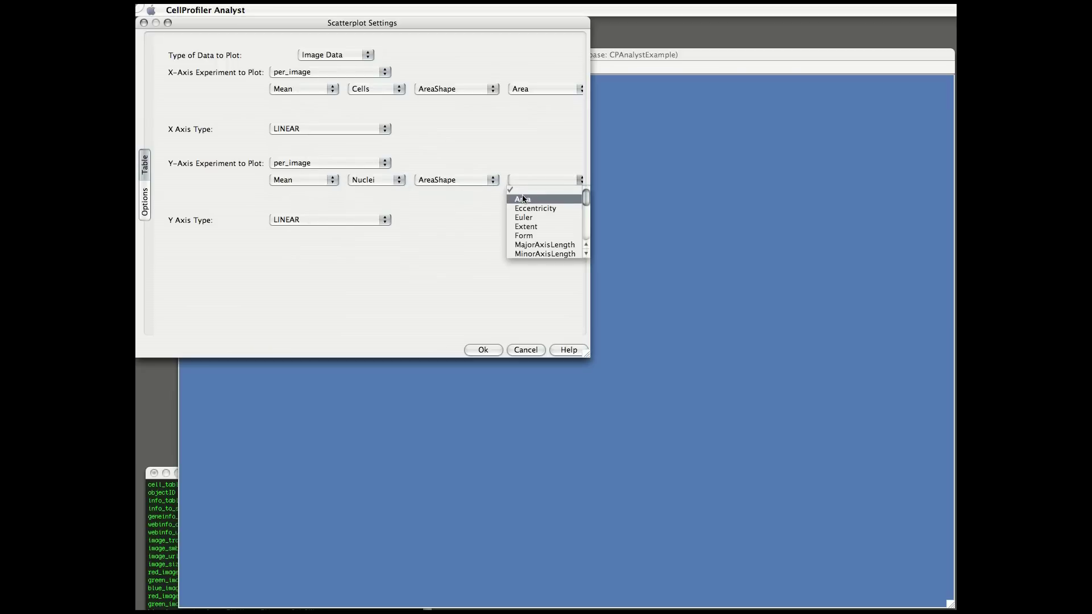
left_click(522, 199)
left_click(483, 350)
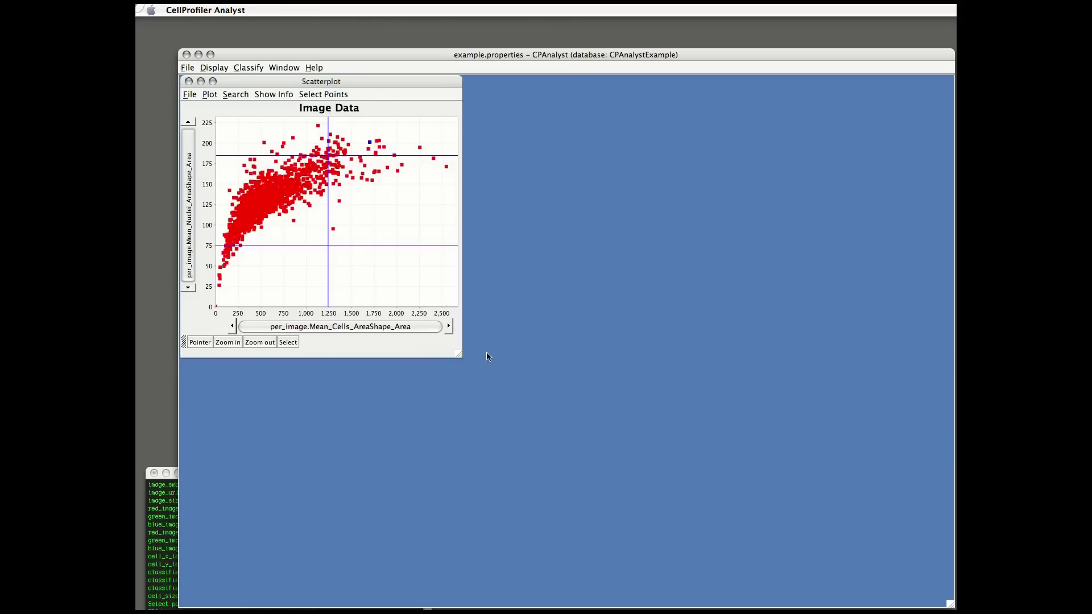
- Start a histogram of Object Data per_object Nuclei_Intensity_DNA_IntegratedIntensity
left_click(220, 68)
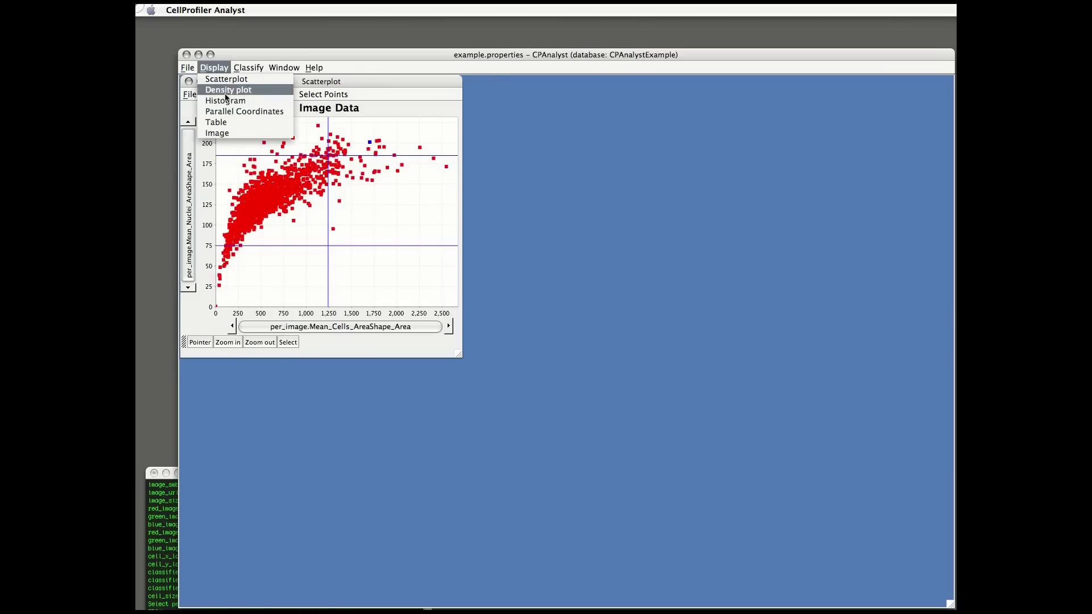
left_click(227, 101)
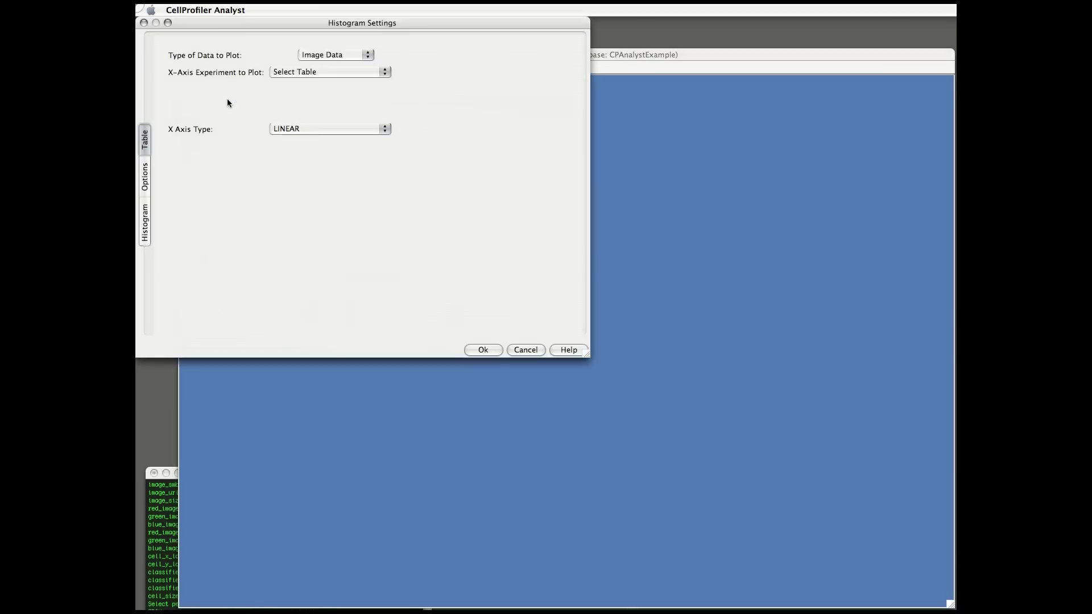
left_click(325, 55)
left_click(326, 64)
left_click(327, 72)
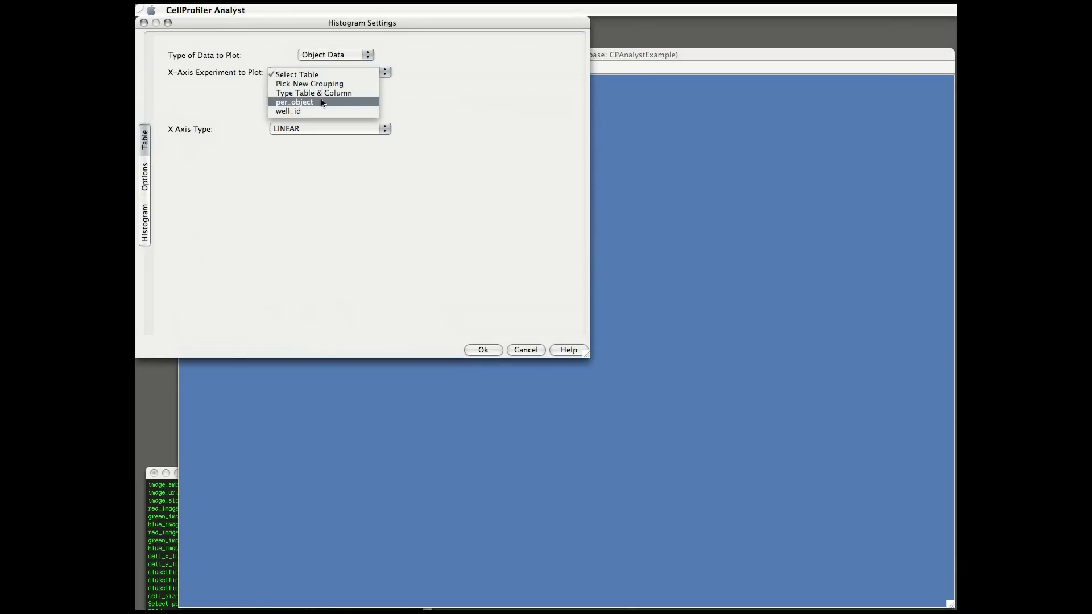
left_click(321, 102)
left_click(316, 90)
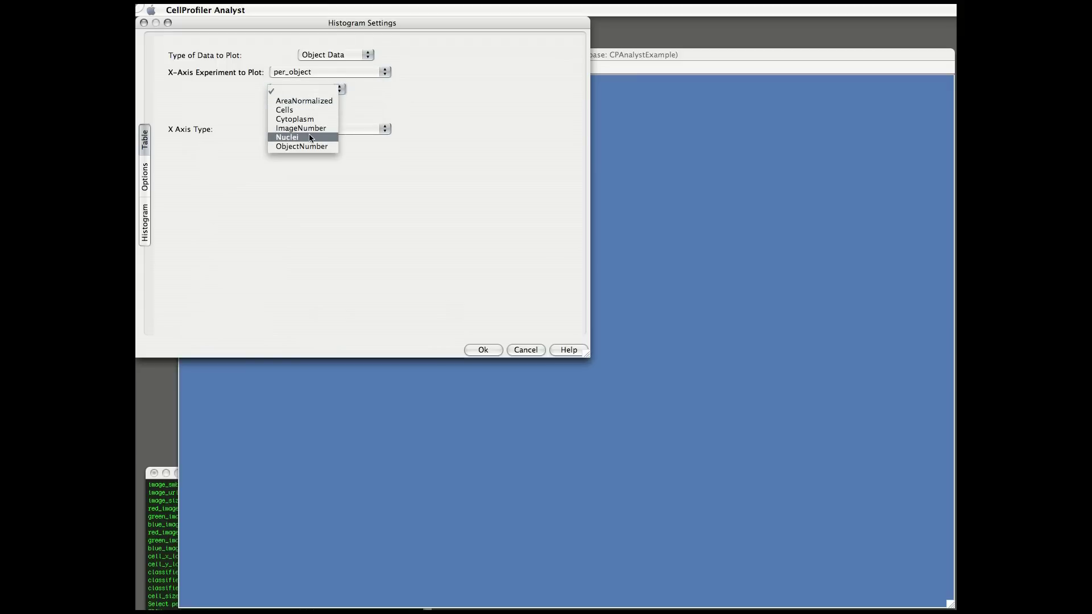
left_click(309, 138)
left_click(398, 90)
left_click(380, 131)
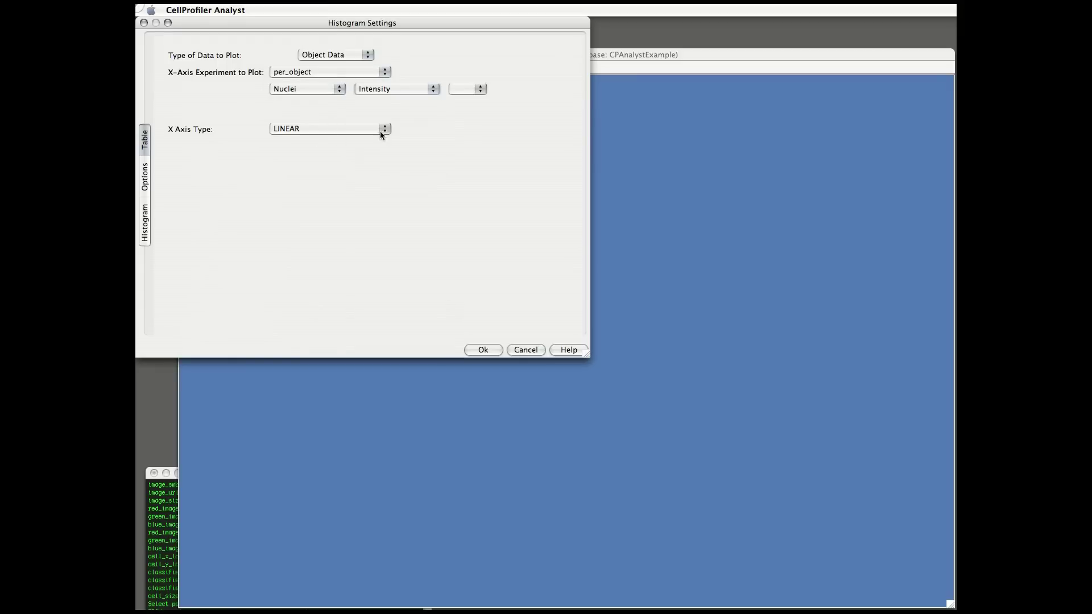
left_click(469, 86)
left_click(467, 114)
left_click(518, 88)
left_click(517, 108)
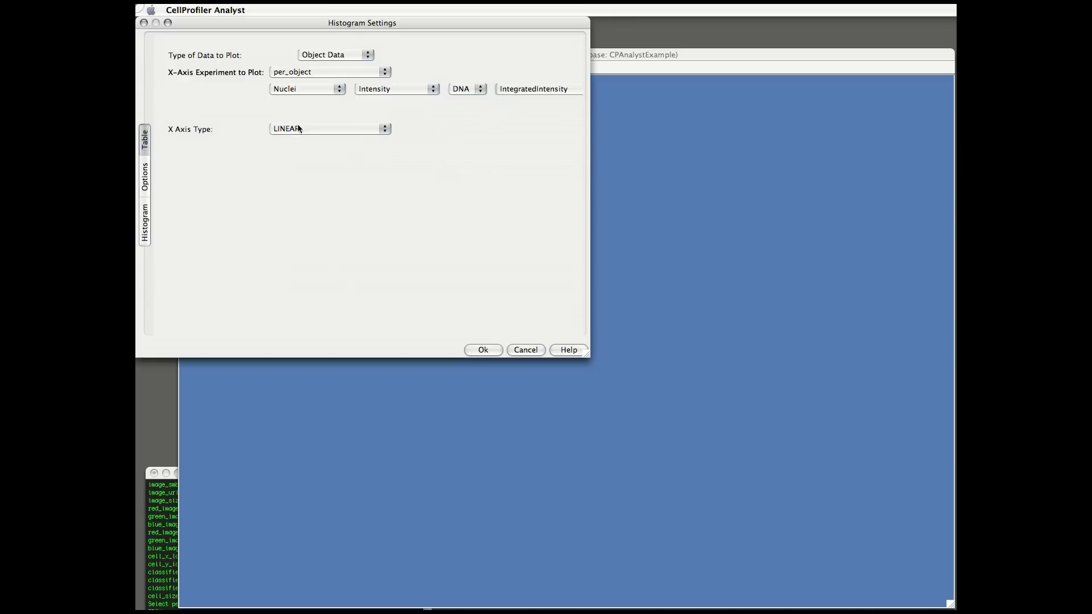
- Use a LOG x-axis and 120 bins, then move the drawn histogram beside the scatterplot
left_click(300, 130)
left_click(299, 140)
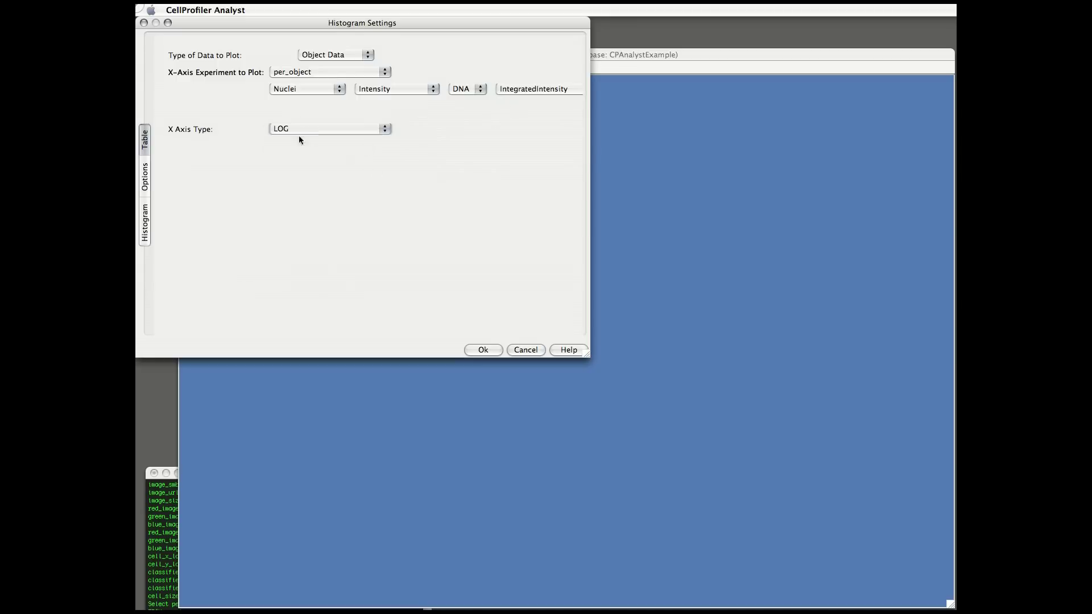
left_click(145, 222)
left_click(241, 113)
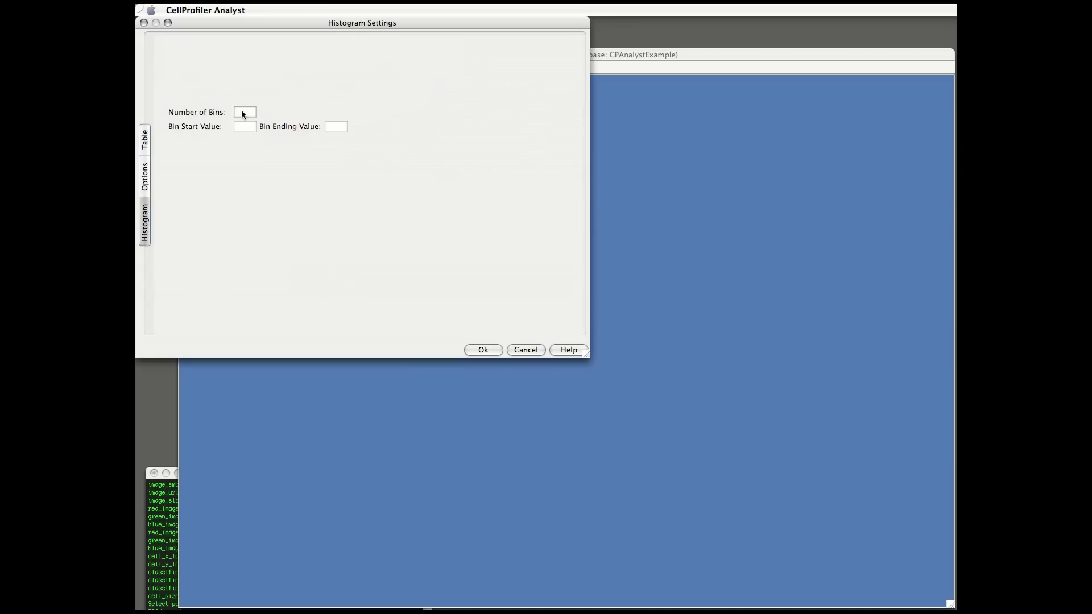
type("120")
left_click(249, 127)
left_click(483, 350)
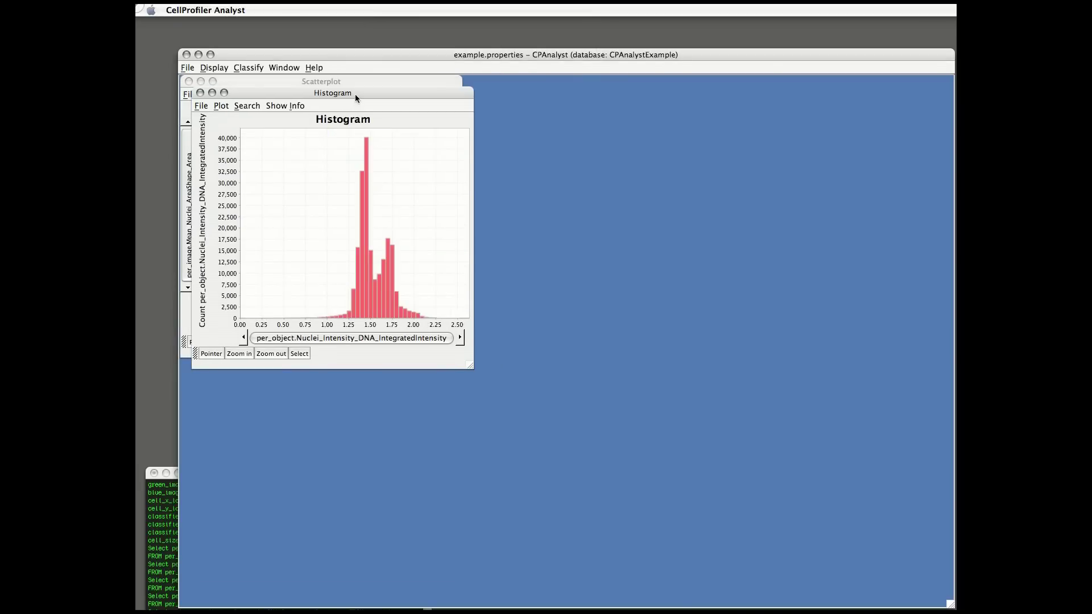
left_click_drag(356, 97, 507, 328)
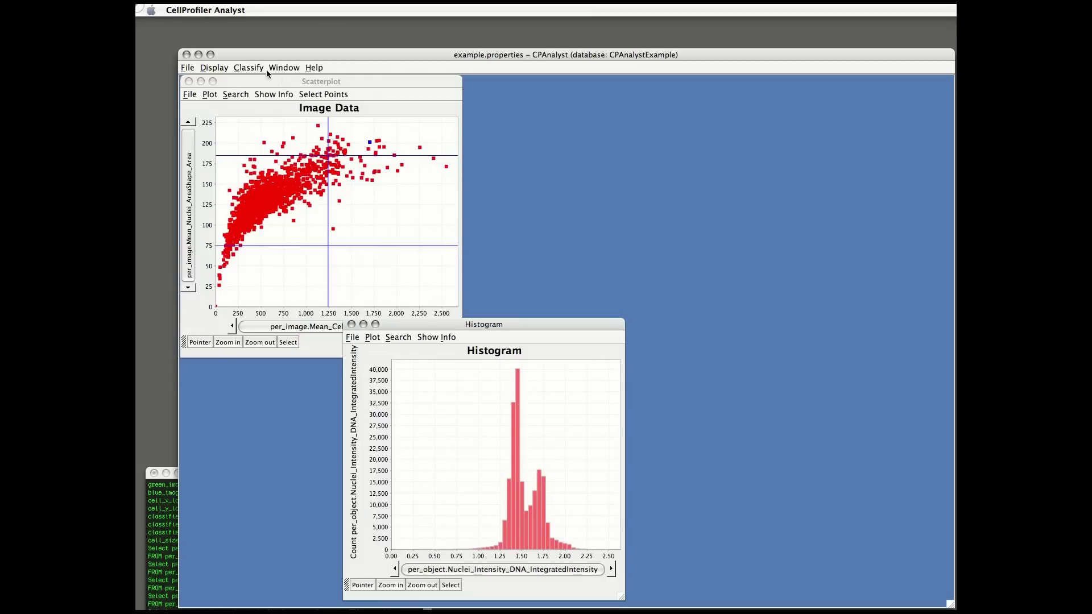
left_click(224, 67)
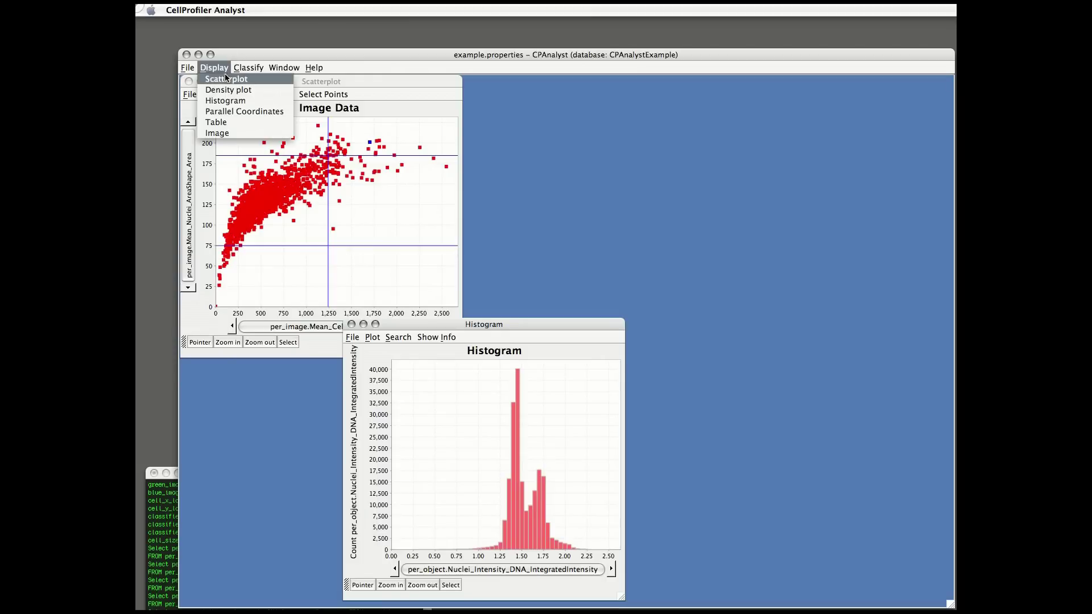
- Start a parallel coordinates plot with per_image Mean Cells AreaShape Area as the first axis
left_click(237, 113)
left_click(329, 71)
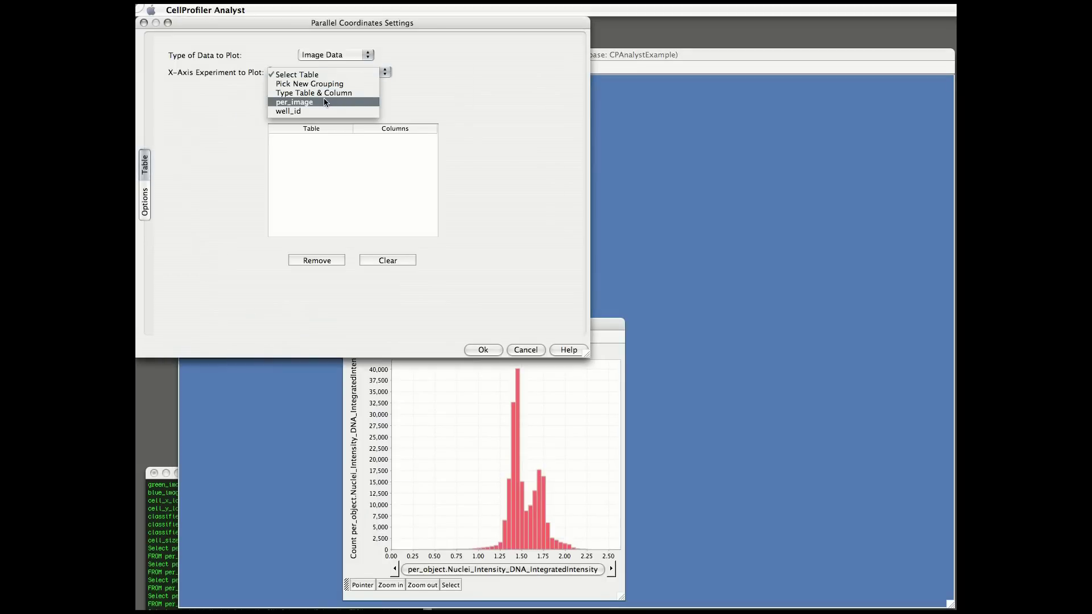
left_click(322, 97)
left_click(319, 90)
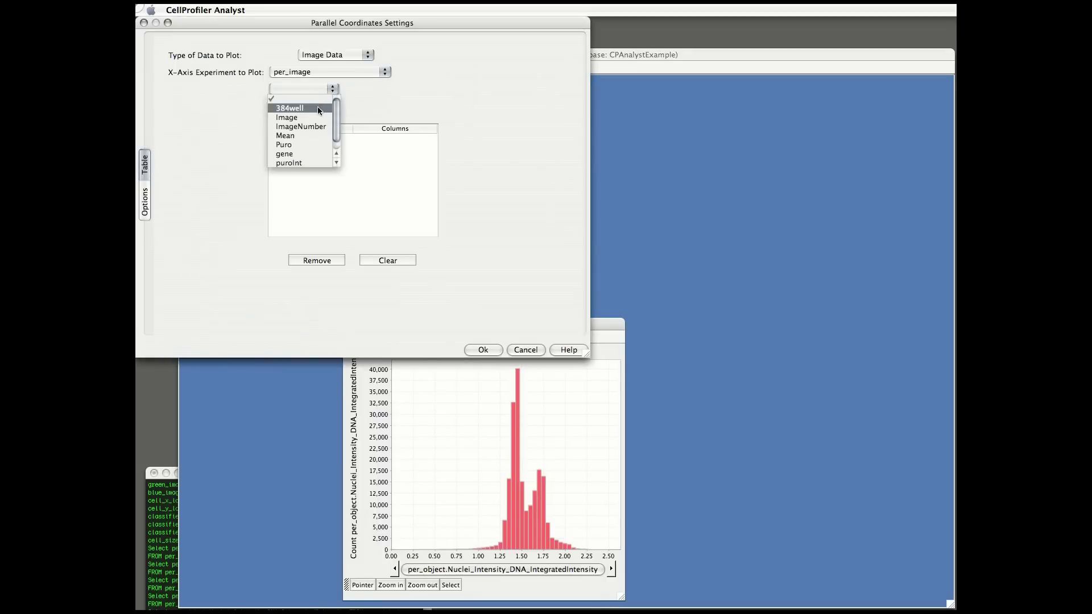
left_click(307, 134)
left_click(365, 91)
left_click(370, 107)
left_click(454, 89)
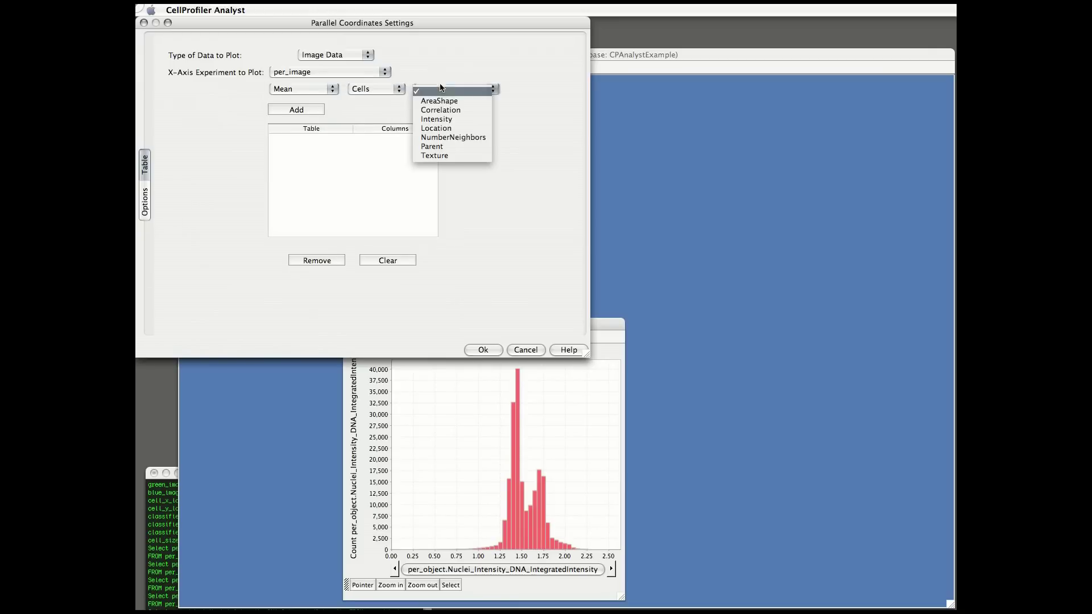
left_click(449, 100)
left_click(516, 89)
left_click(522, 100)
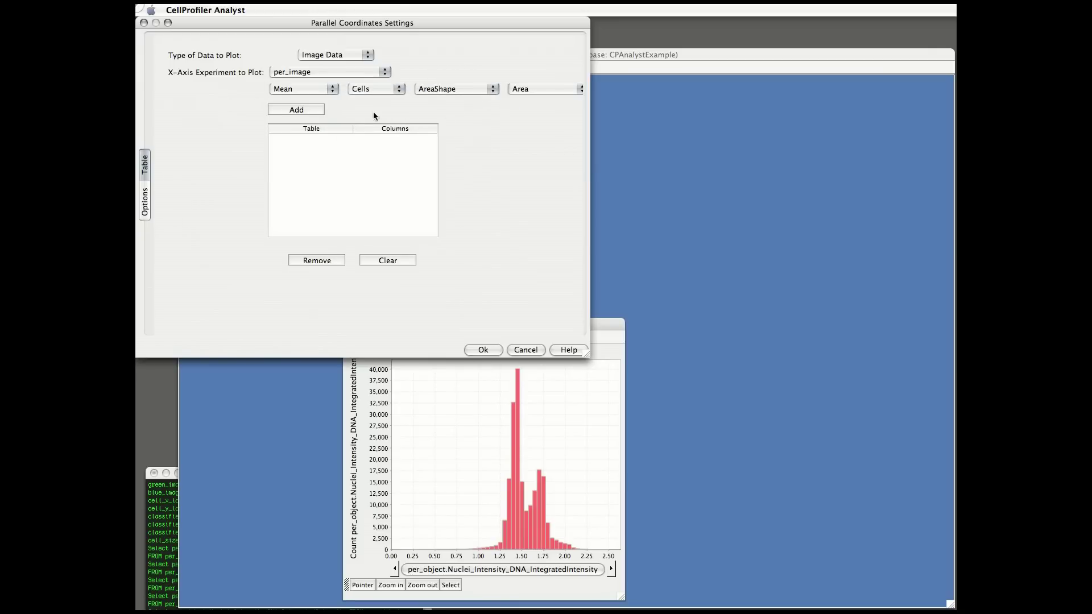
left_click(298, 110)
- Add Mean Nuclei AreaShape Area as the second axis
left_click(369, 91)
left_click(370, 109)
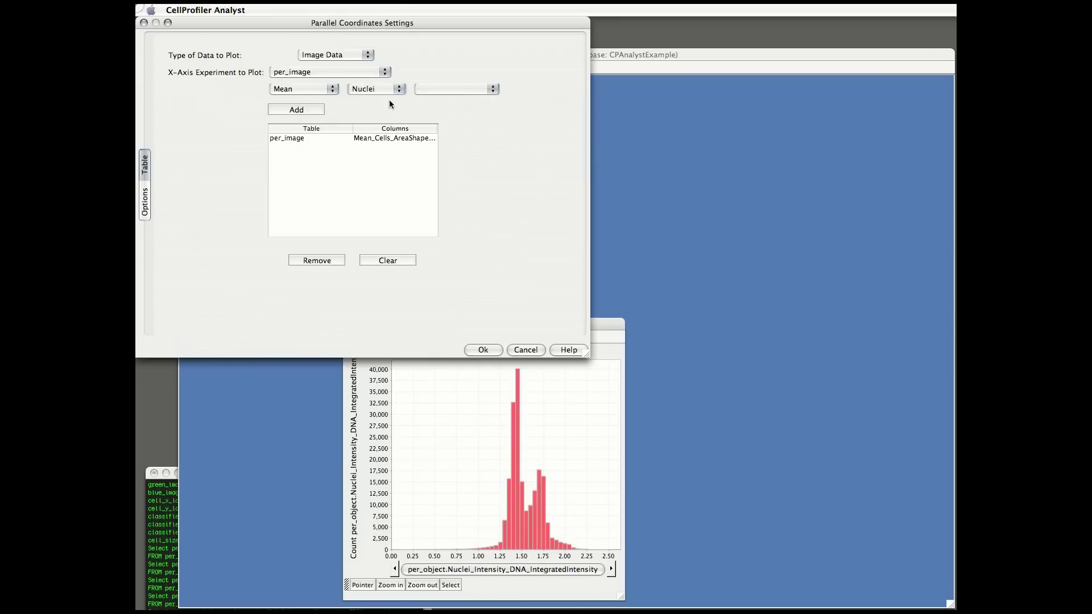
left_click(427, 90)
left_click(432, 108)
left_click(514, 89)
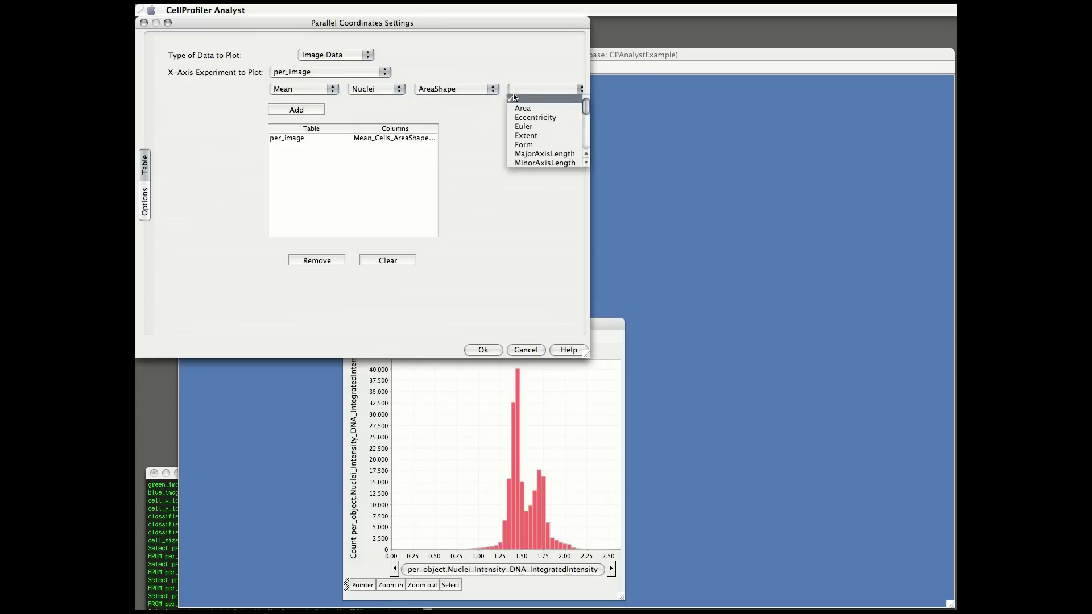
left_click(514, 105)
left_click(274, 114)
- Add Image ObjectCount Cells as the third axis
left_click(307, 87)
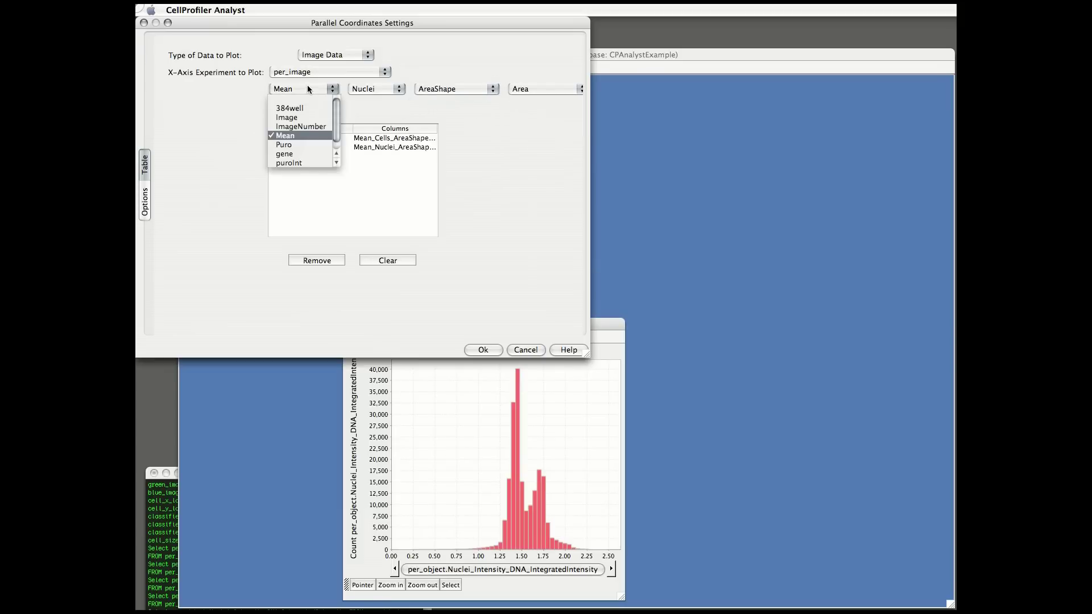
left_click(331, 108)
left_click(381, 89)
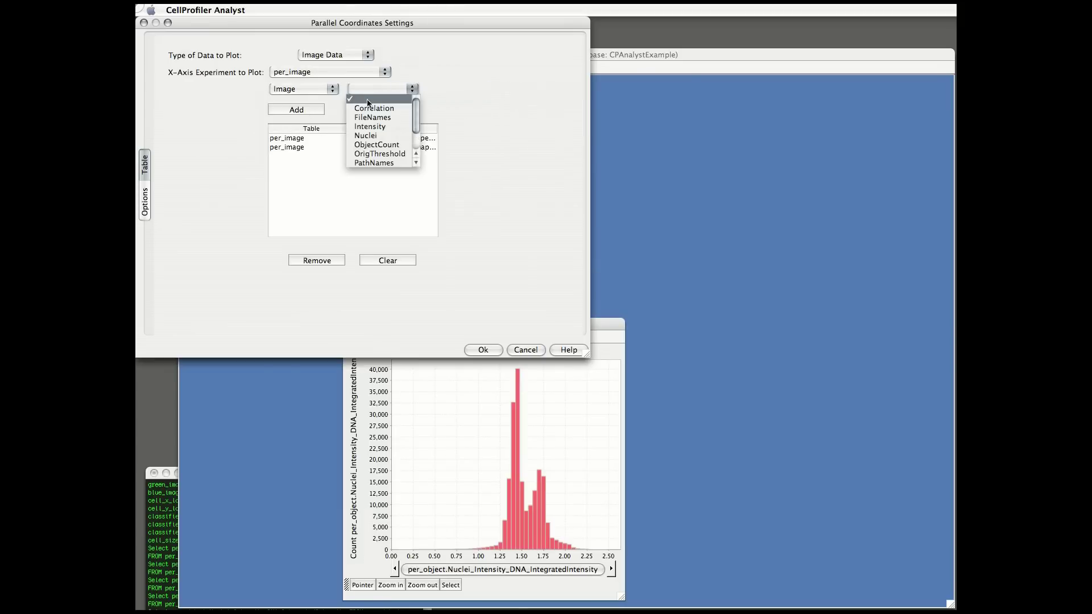
left_click(377, 145)
left_click(449, 88)
left_click(450, 101)
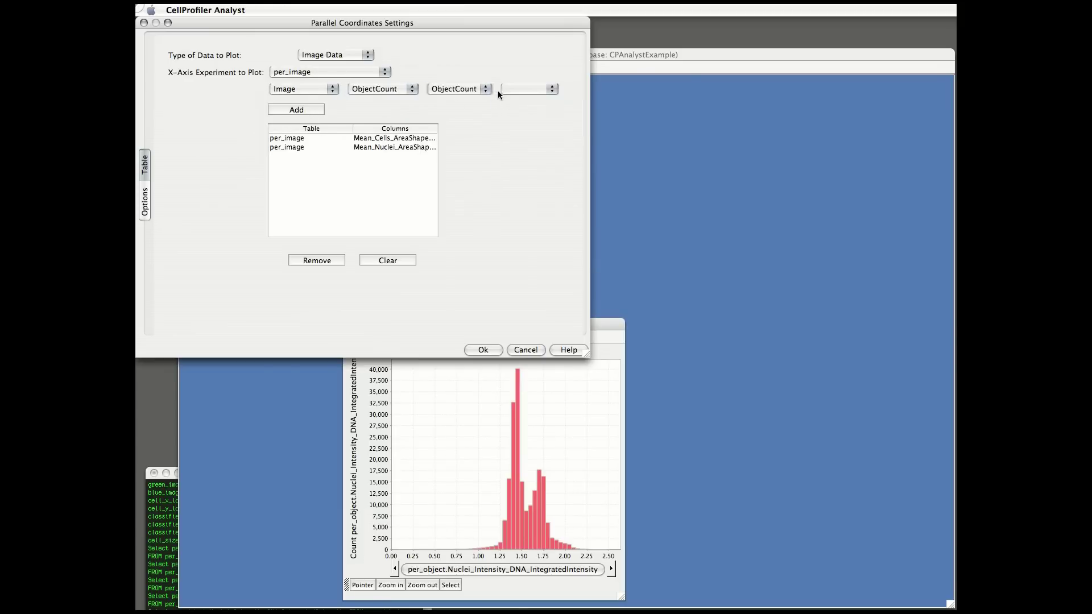
left_click(509, 89)
left_click(510, 102)
left_click(292, 110)
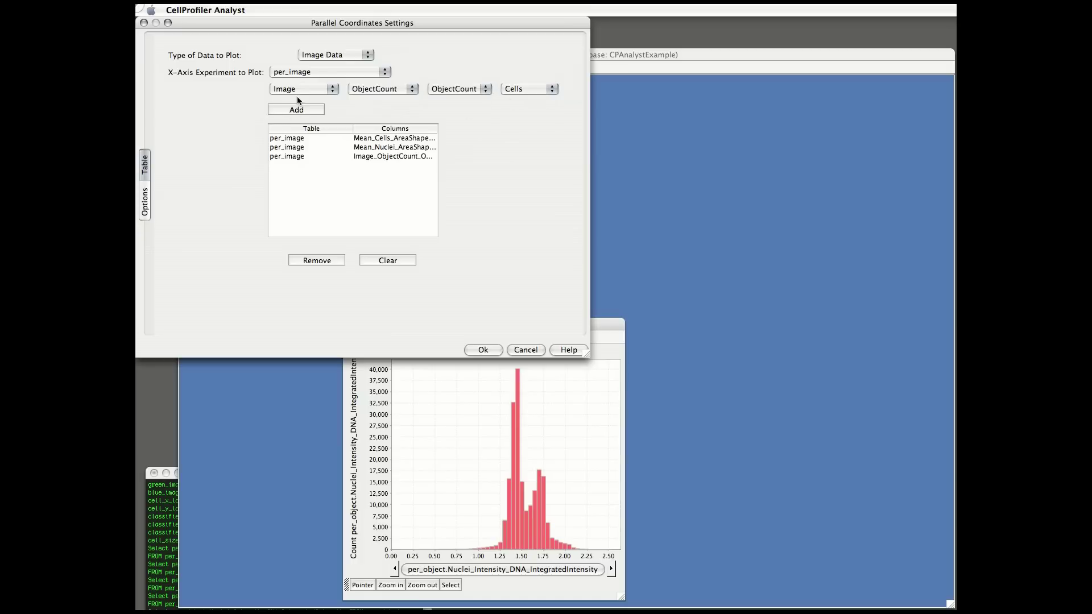
- Add Mean Cytoplasm Intensity Actin IntegratedIntensity as the fourth axis
left_click(300, 94)
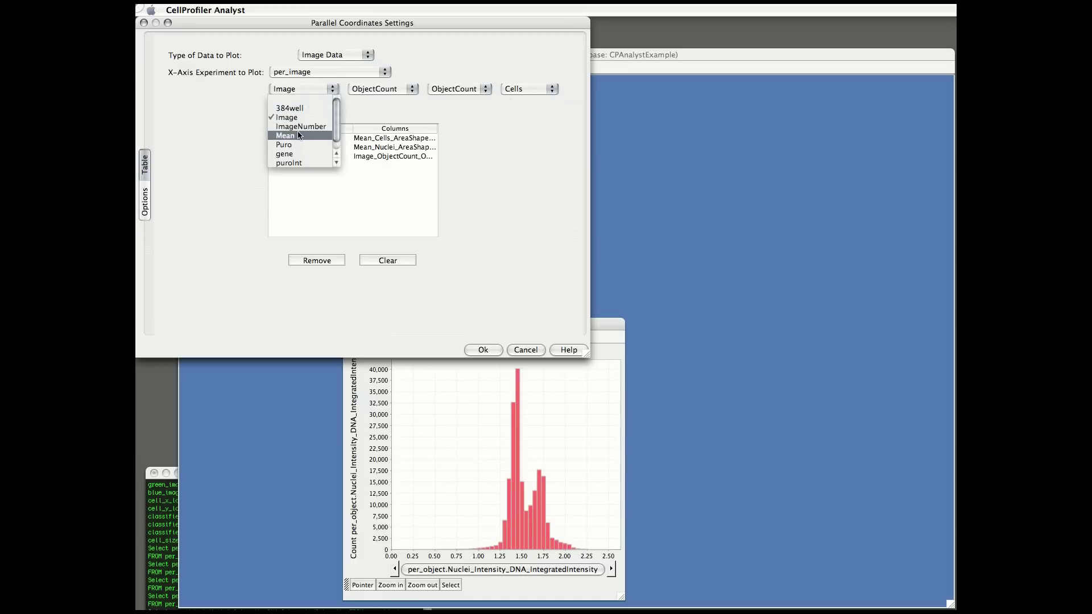
left_click(298, 135)
left_click(377, 89)
left_click(373, 110)
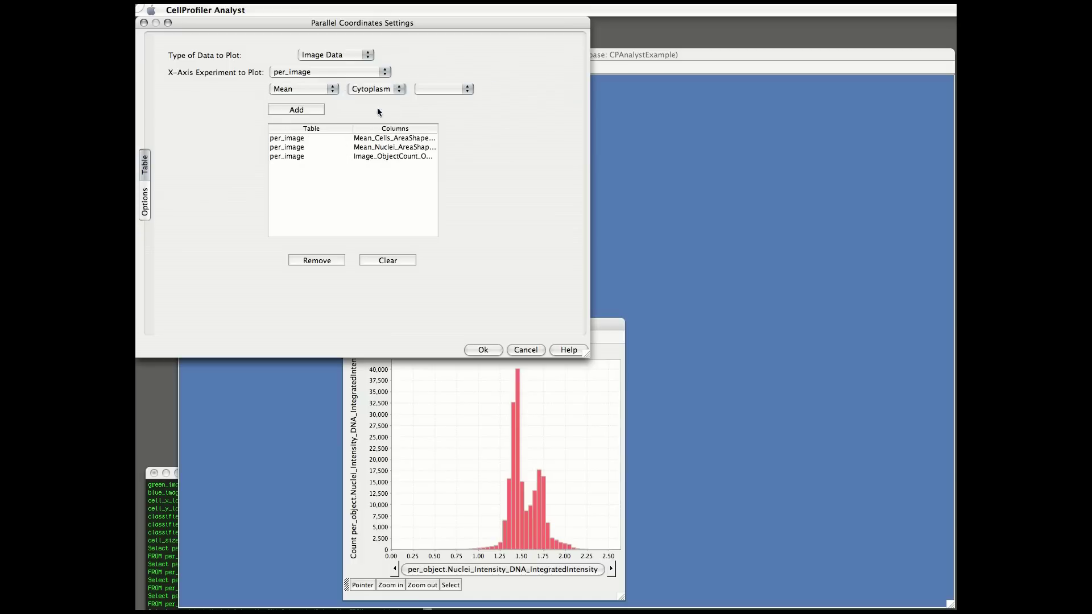
left_click(421, 95)
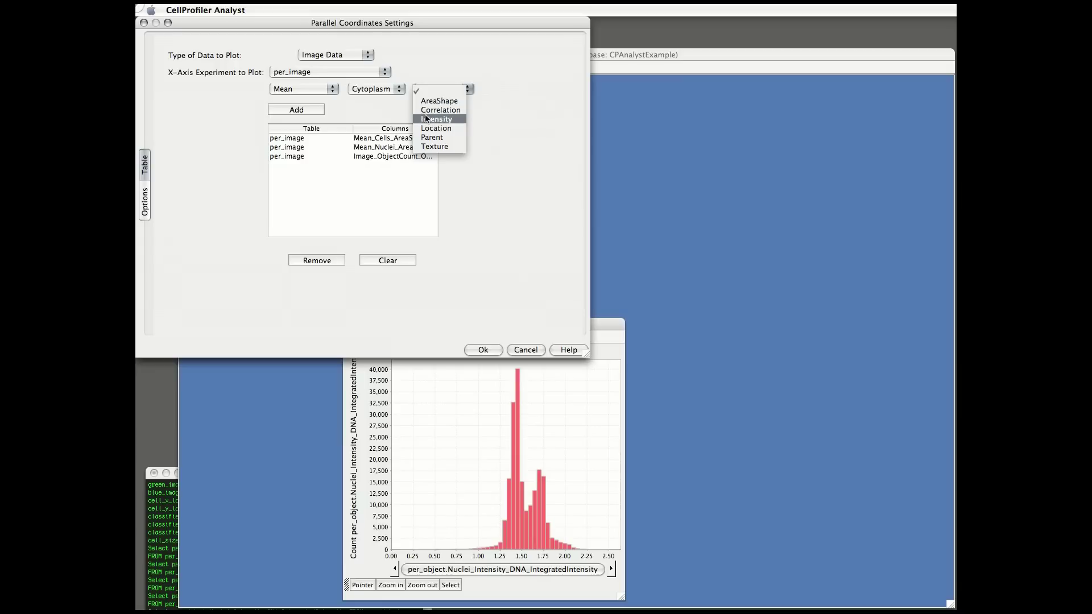
left_click(430, 117)
left_click(487, 93)
left_click(495, 98)
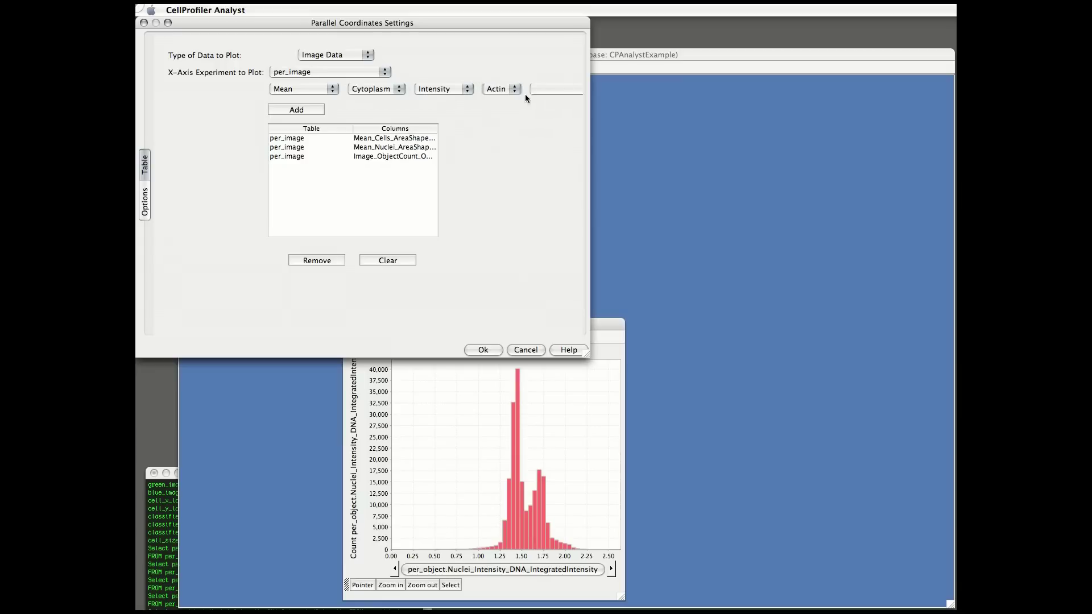
left_click(543, 90)
left_click(546, 109)
left_click(301, 110)
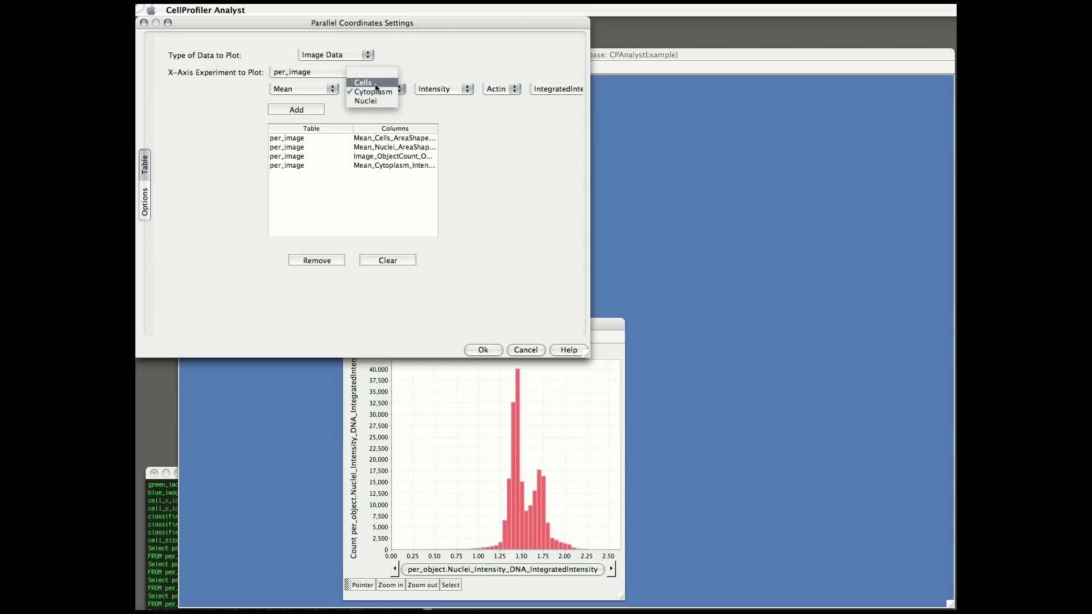
- Add Mean Cells AreaShape Eccentricity as the fifth axis and draw the plot
left_click(362, 82)
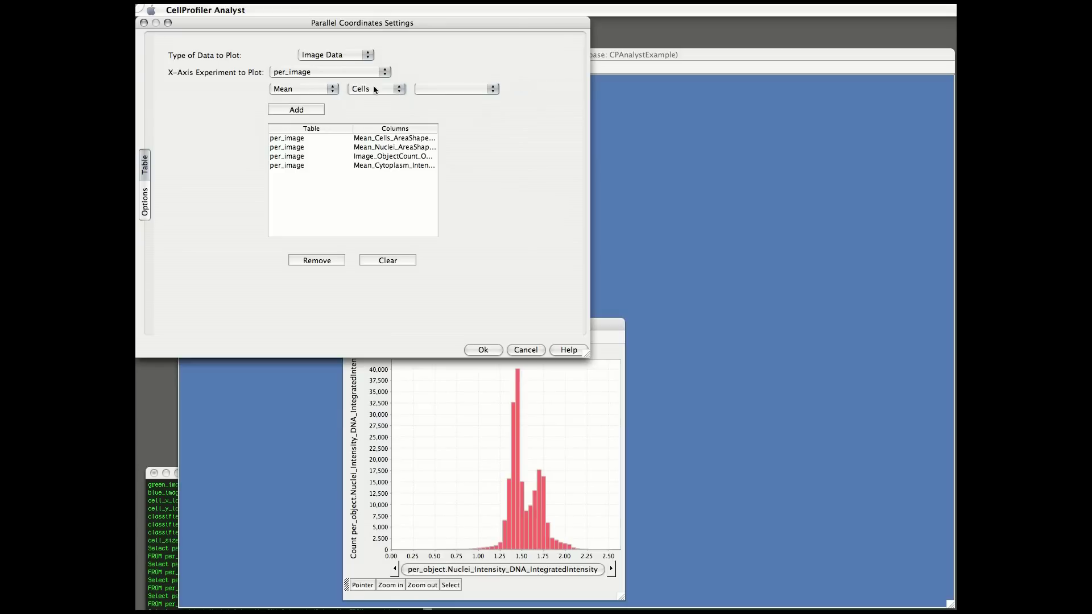
left_click(428, 90)
left_click(431, 100)
left_click(521, 90)
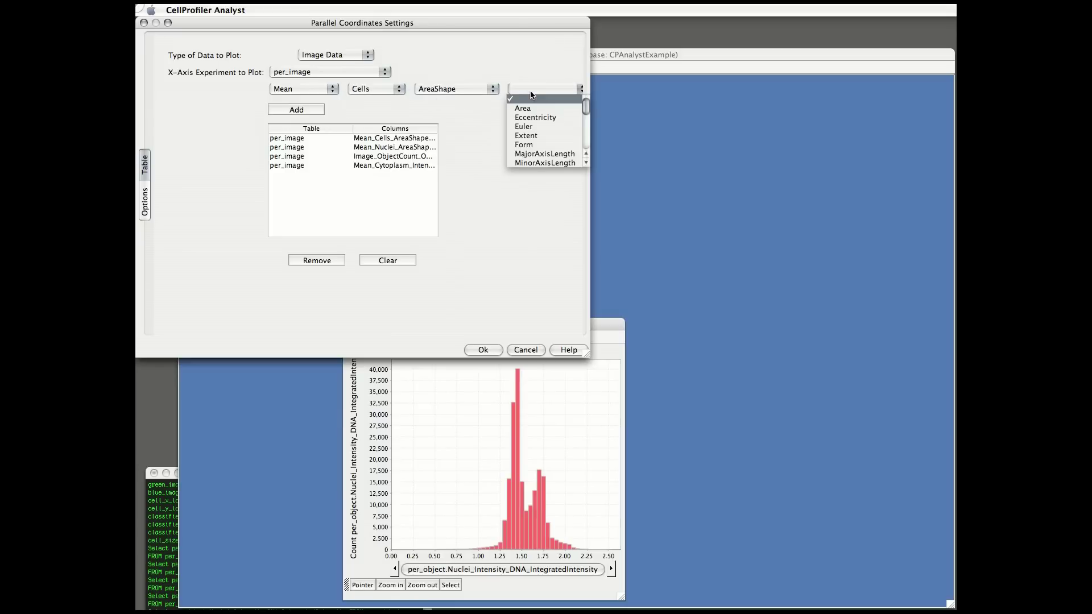
left_click(532, 109)
left_click(295, 109)
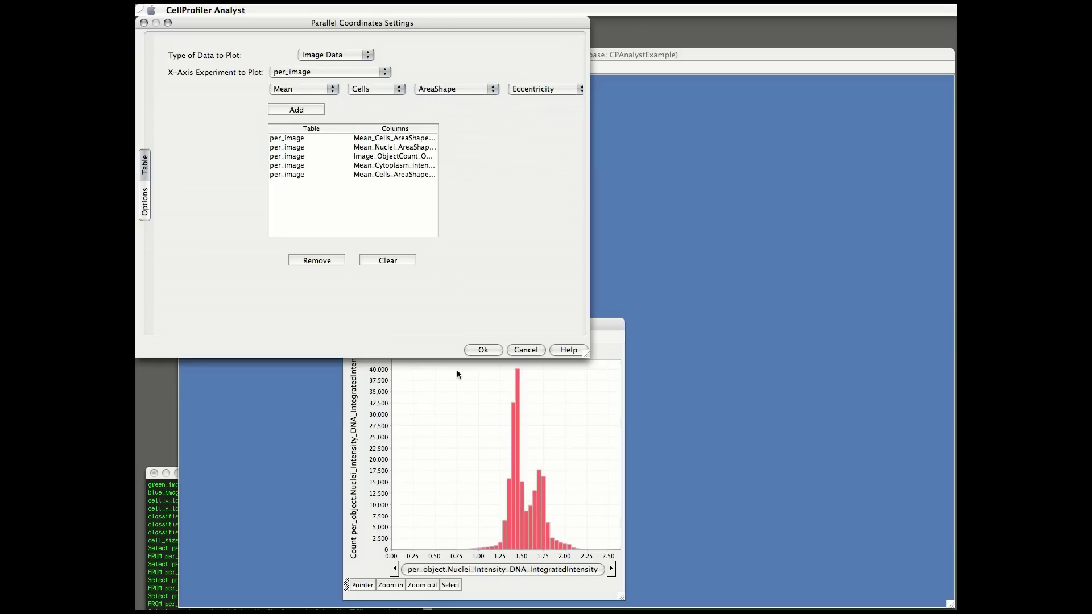
left_click(499, 349)
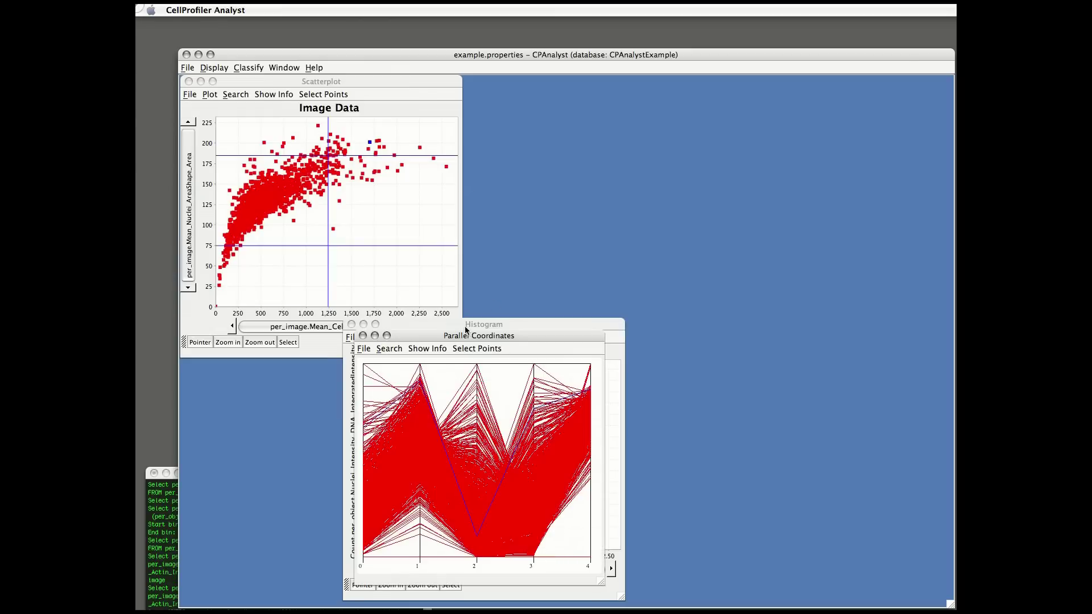
- Drag the Parallel Coordinates window to the upper right, clear of the histogram
left_click_drag(478, 333, 763, 88)
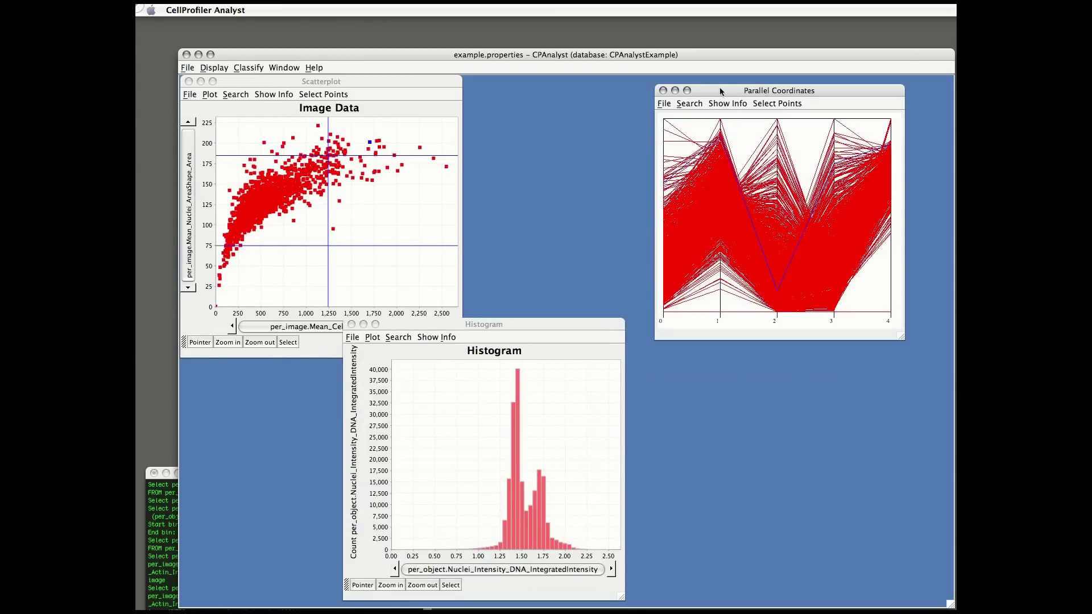
- Start a new scatterplot and choose per_image Mean Nuclei measurements for X
left_click(214, 67)
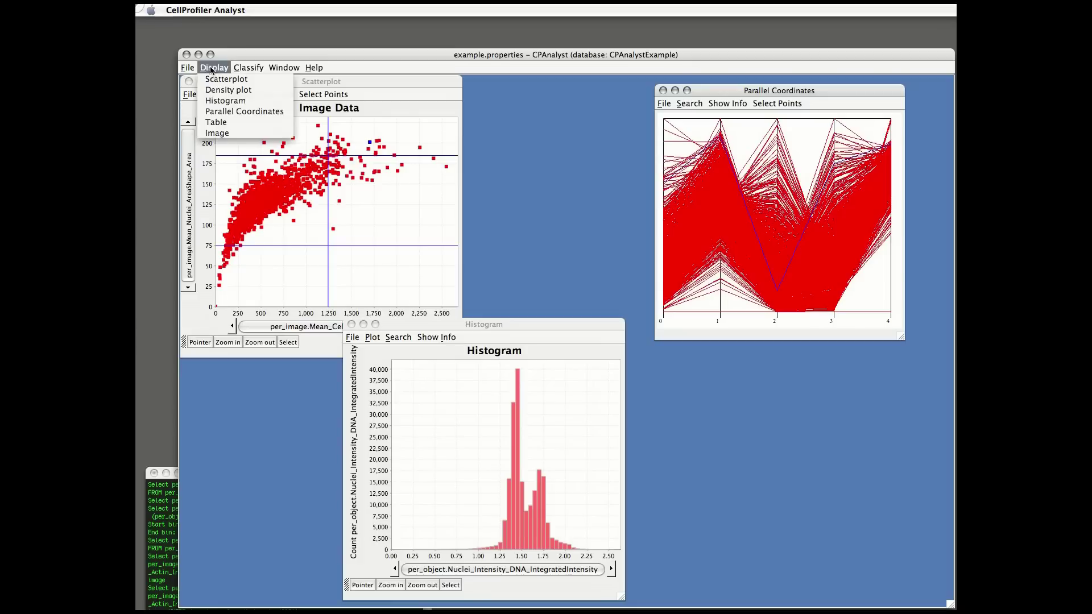
left_click(215, 80)
left_click(321, 71)
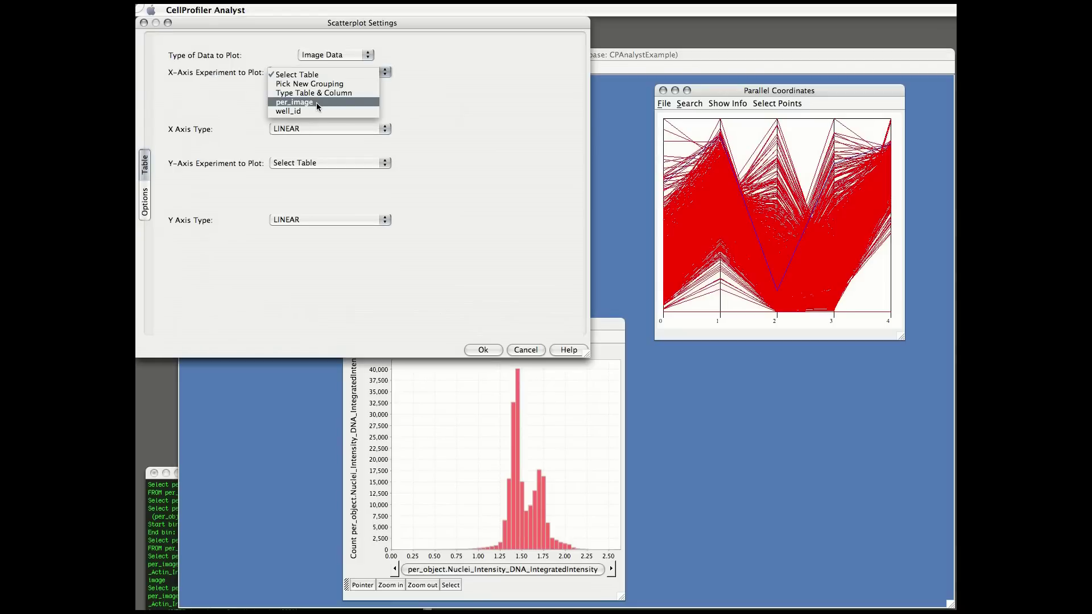
left_click(316, 102)
left_click(315, 90)
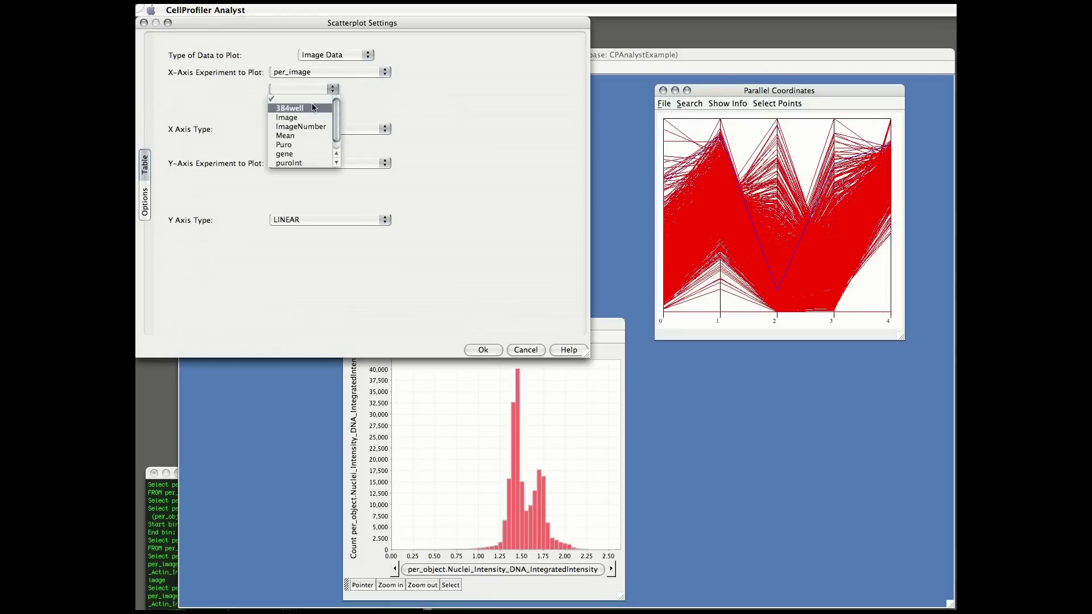
left_click(312, 134)
left_click(362, 89)
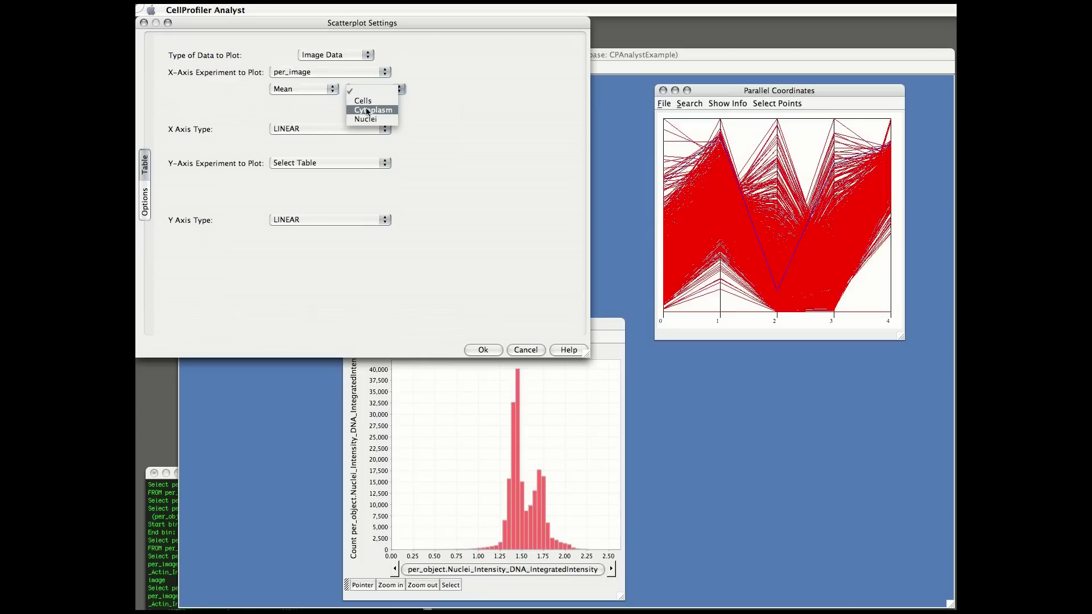
left_click(366, 119)
left_click(438, 89)
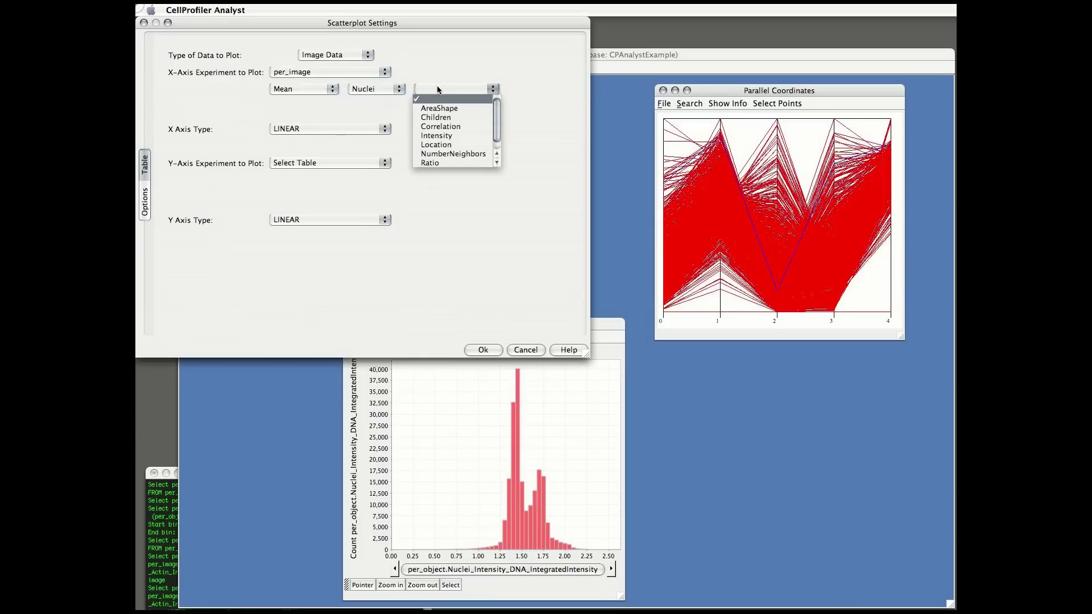
left_click(454, 145)
left_click(543, 91)
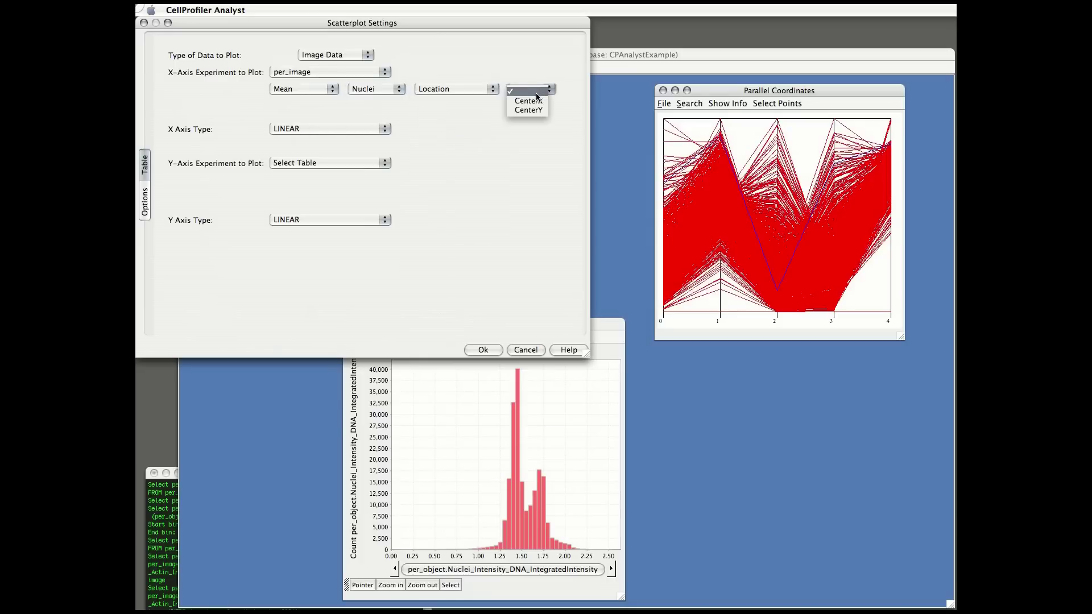
left_click(534, 101)
- Set X to Mean_Nuclei_NumberNeighbors Number of neighbors with a linear scale
left_click(456, 92)
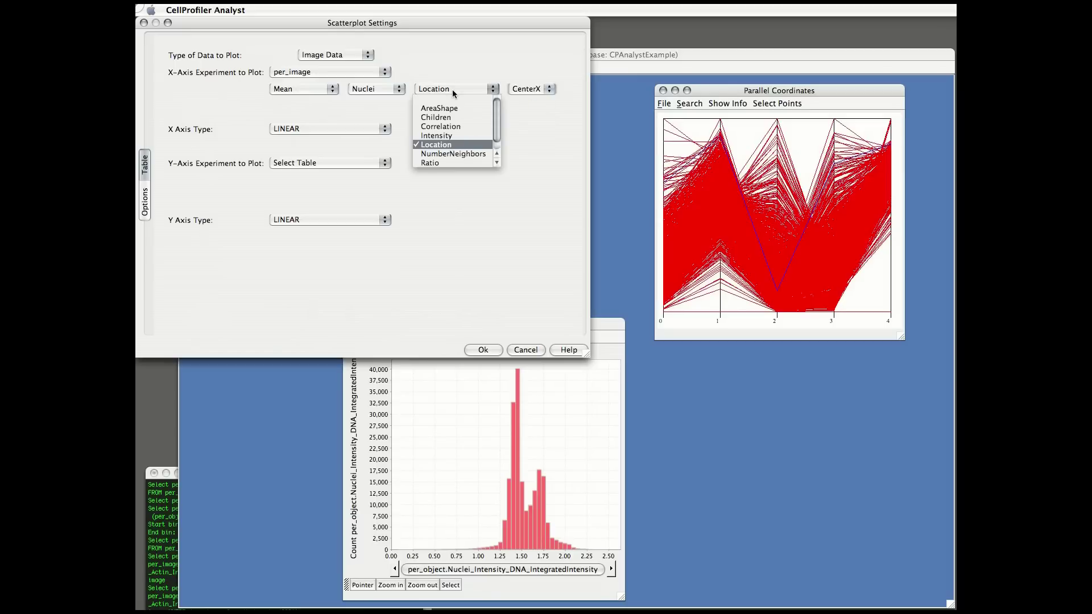
left_click(445, 153)
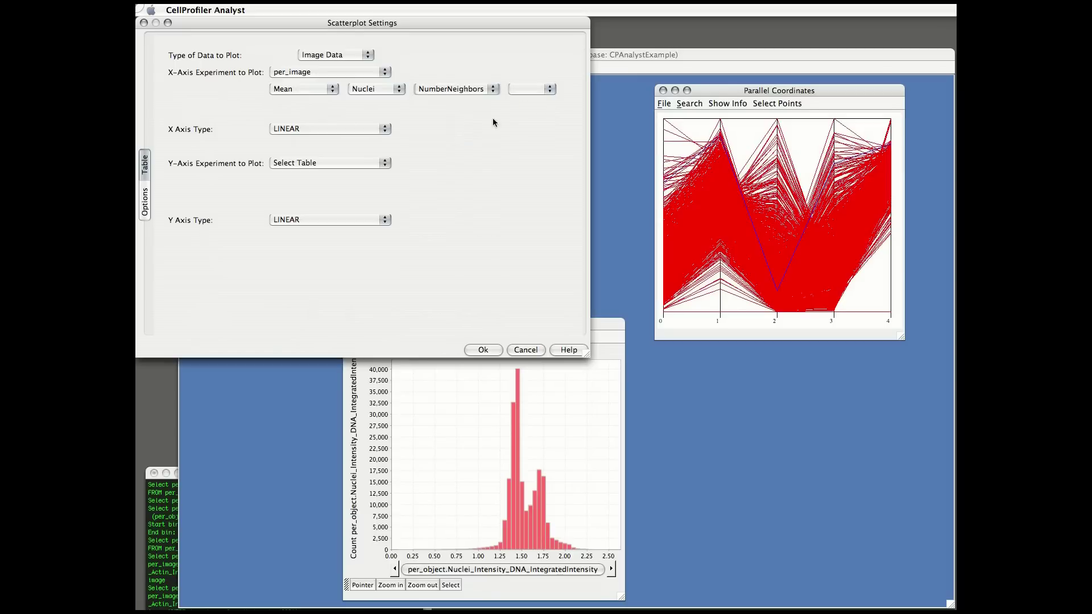
left_click(531, 89)
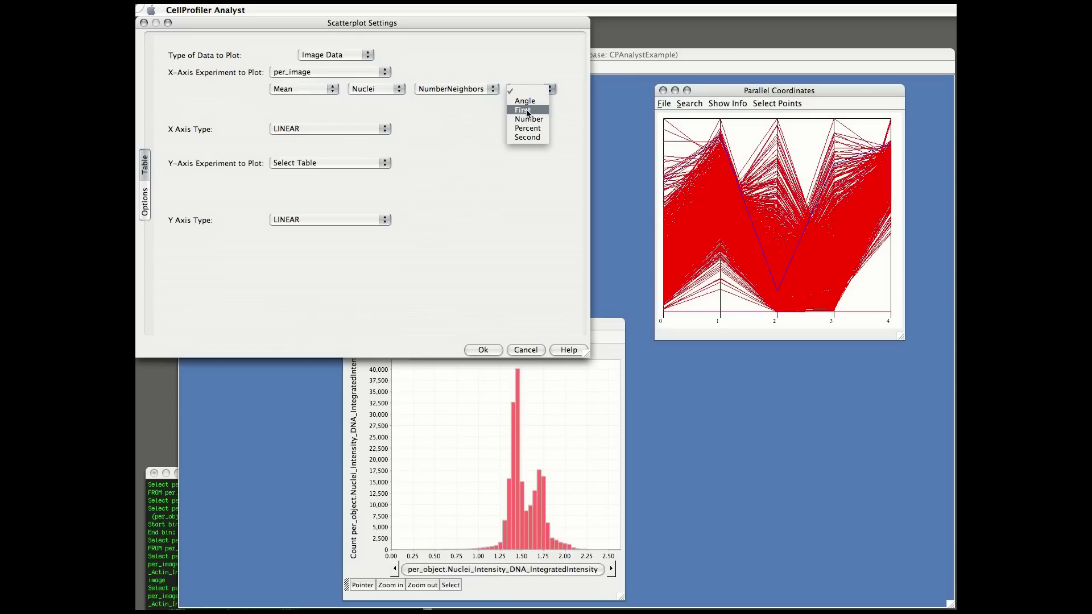
left_click(528, 119)
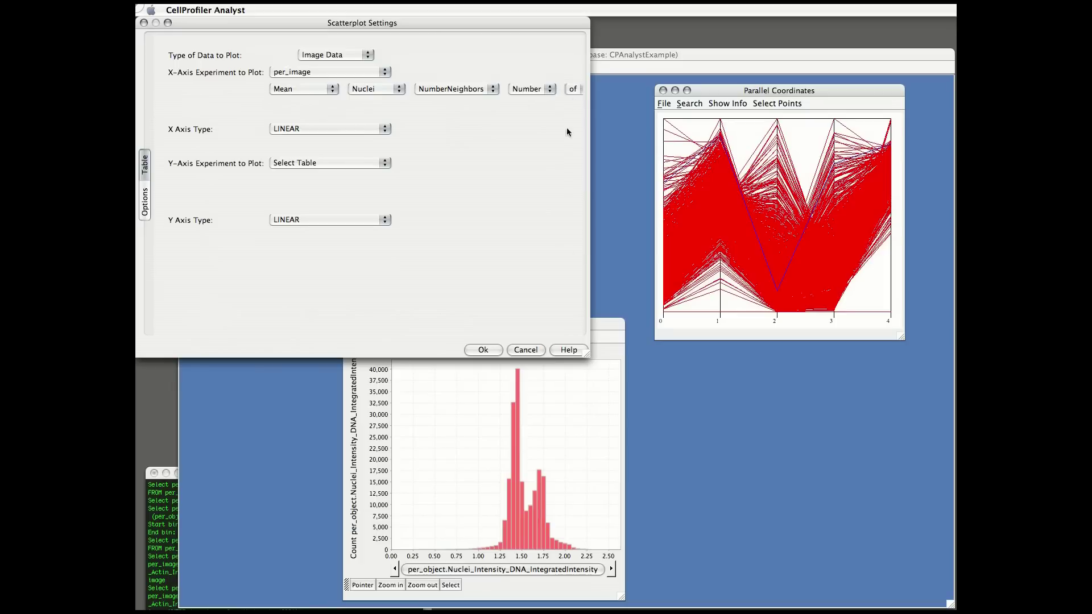
left_click_drag(585, 356, 677, 356)
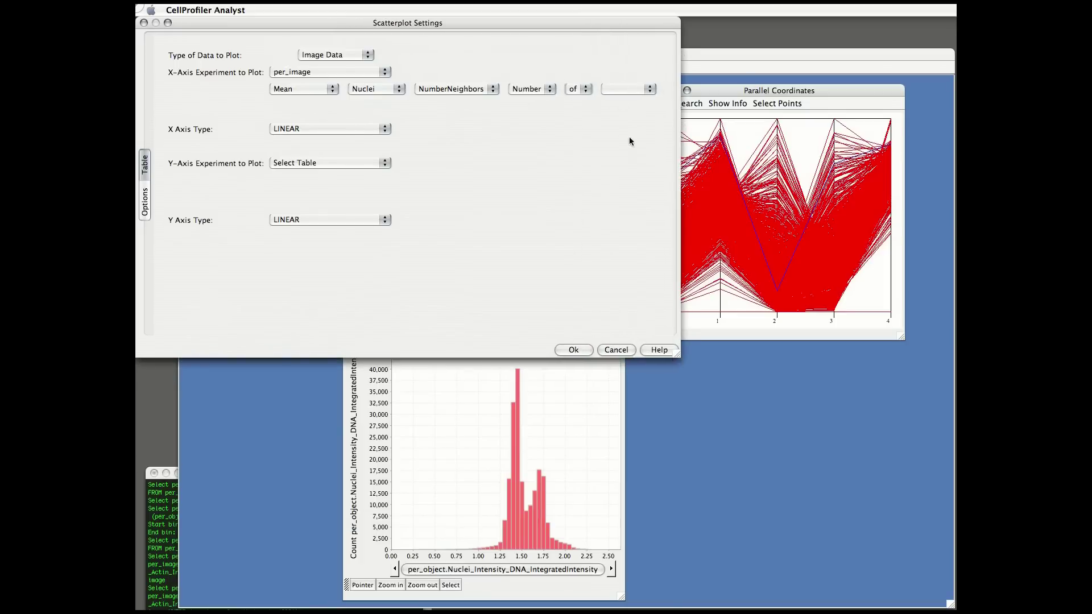
left_click(618, 94)
left_click(619, 98)
left_click(347, 131)
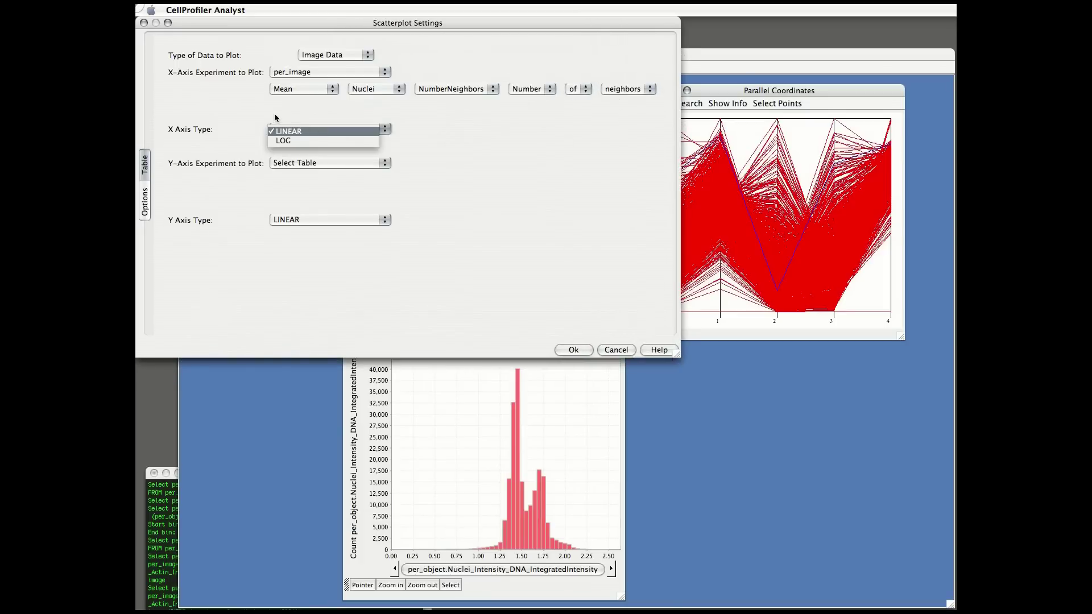
left_click(278, 130)
- Set Y to per_image Image_ObjectCount_Cells and draw the scatterplot
left_click(309, 169)
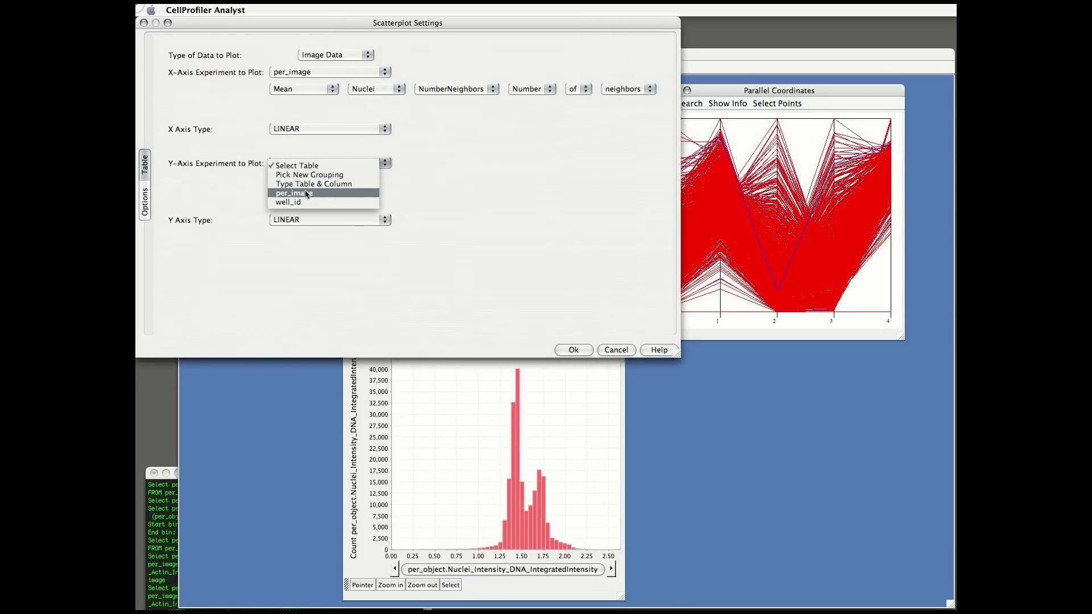
left_click(306, 195)
left_click(303, 177)
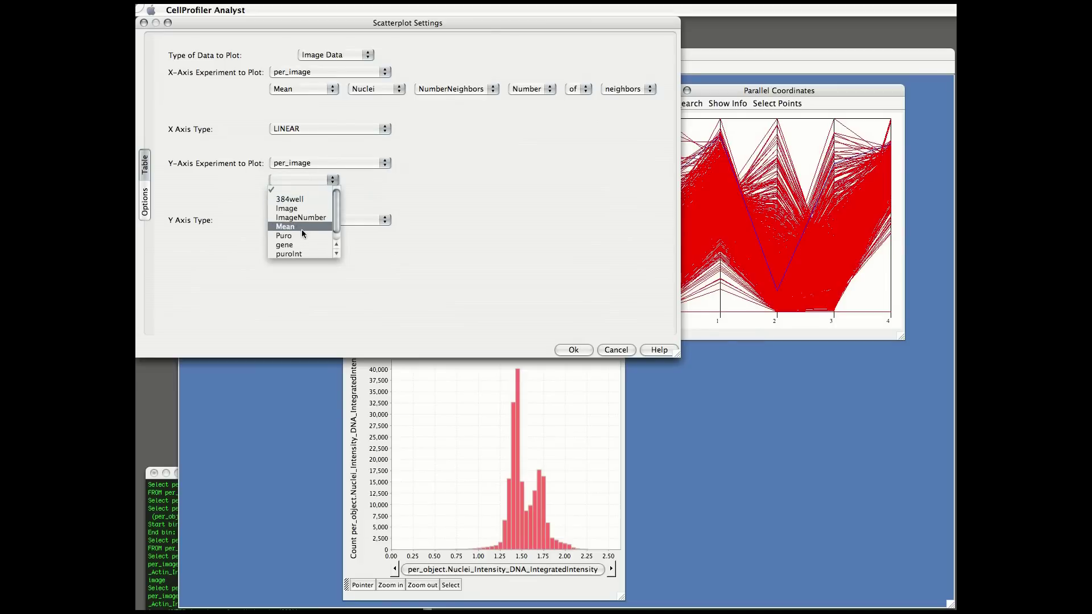
left_click(300, 208)
left_click(389, 179)
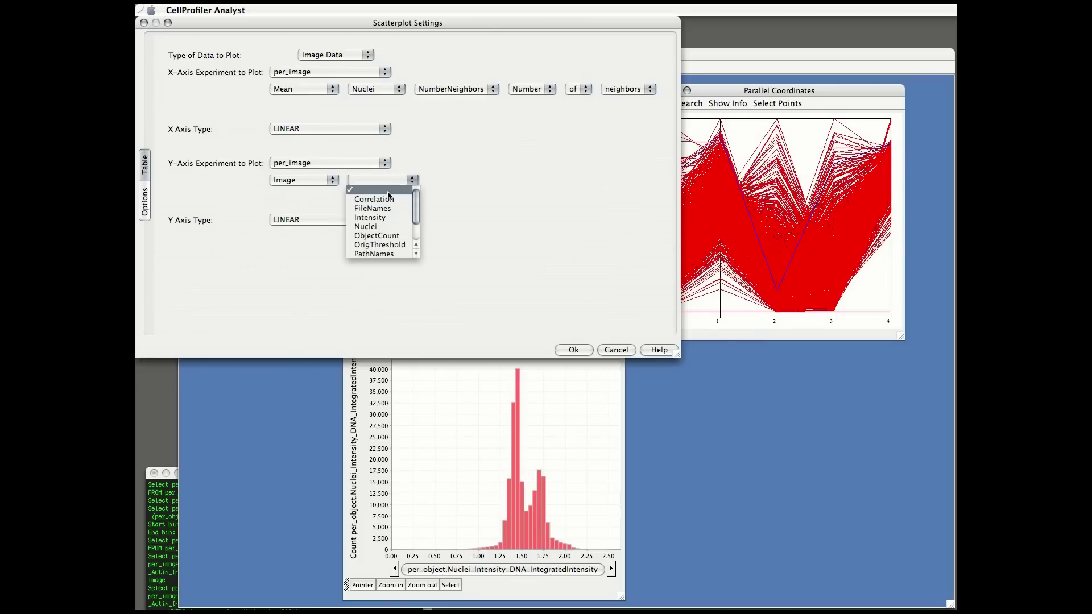
left_click(376, 236)
left_click(465, 180)
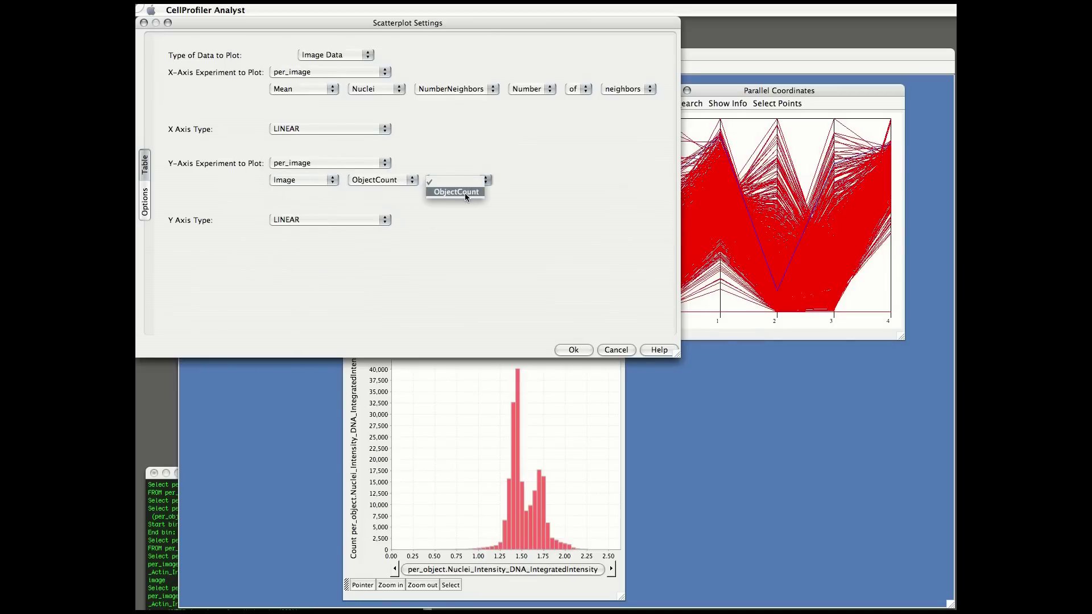
left_click(466, 193)
left_click(504, 183)
left_click(507, 190)
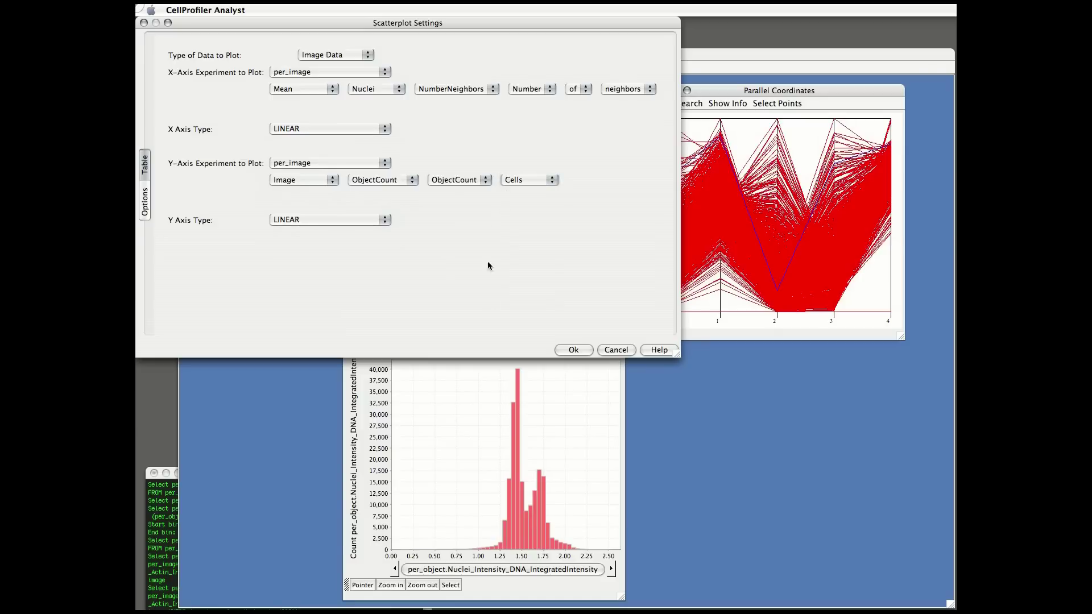
left_click(573, 350)
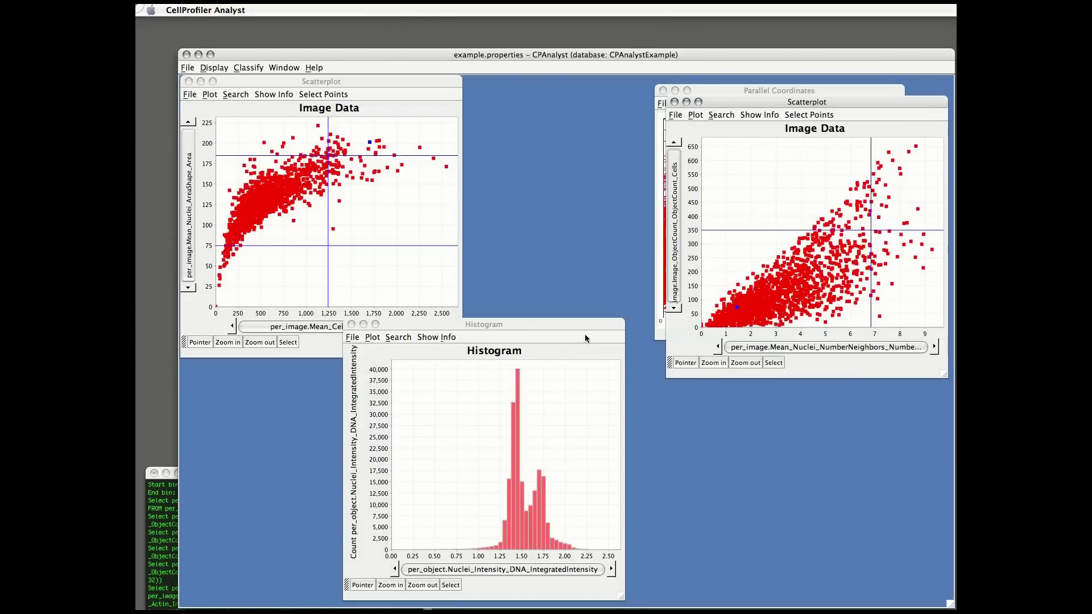
- Place the second scatterplot beside the first and Parallel Coordinates at the lower right
left_click_drag(740, 109, 543, 89)
left_click_drag(785, 90, 795, 283)
- Show the X-axis Key below Parallel Coordinates, then gate the first scatterplot's upper-right points
left_click(738, 290)
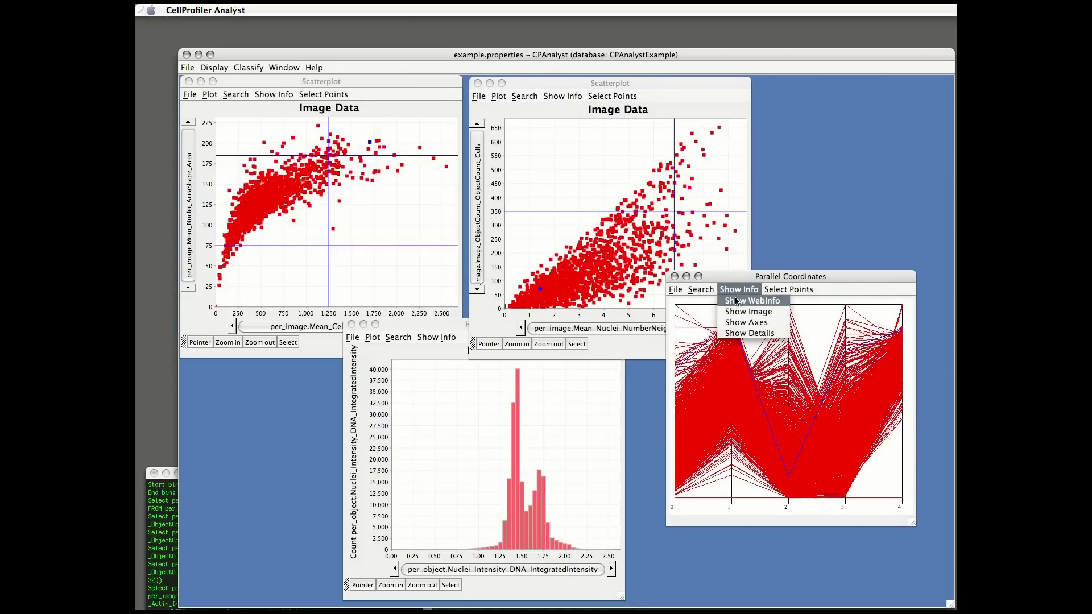
left_click(745, 325)
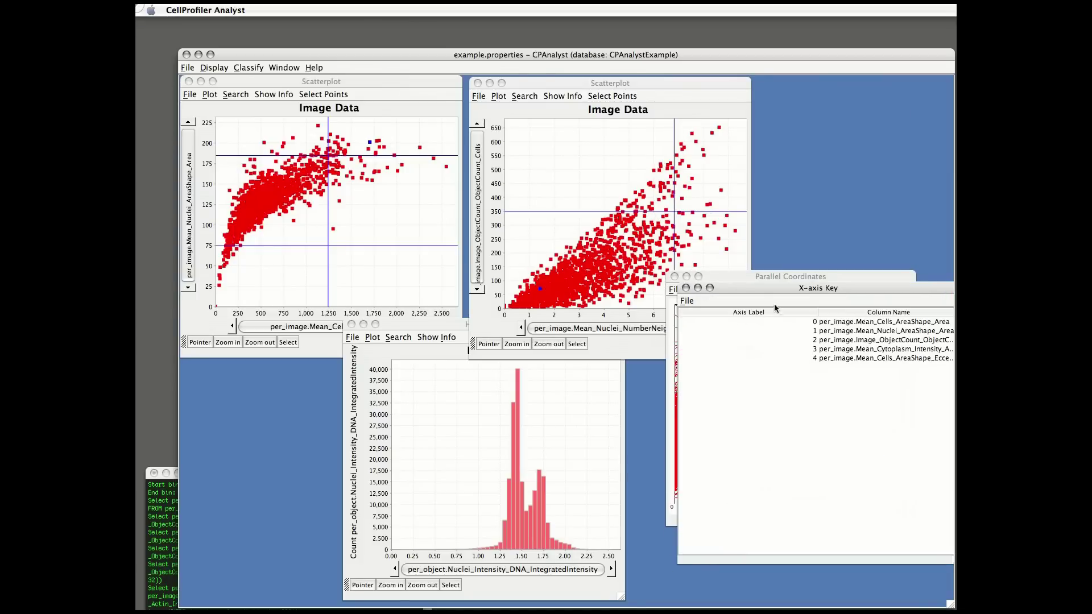
left_click_drag(817, 312, 723, 530)
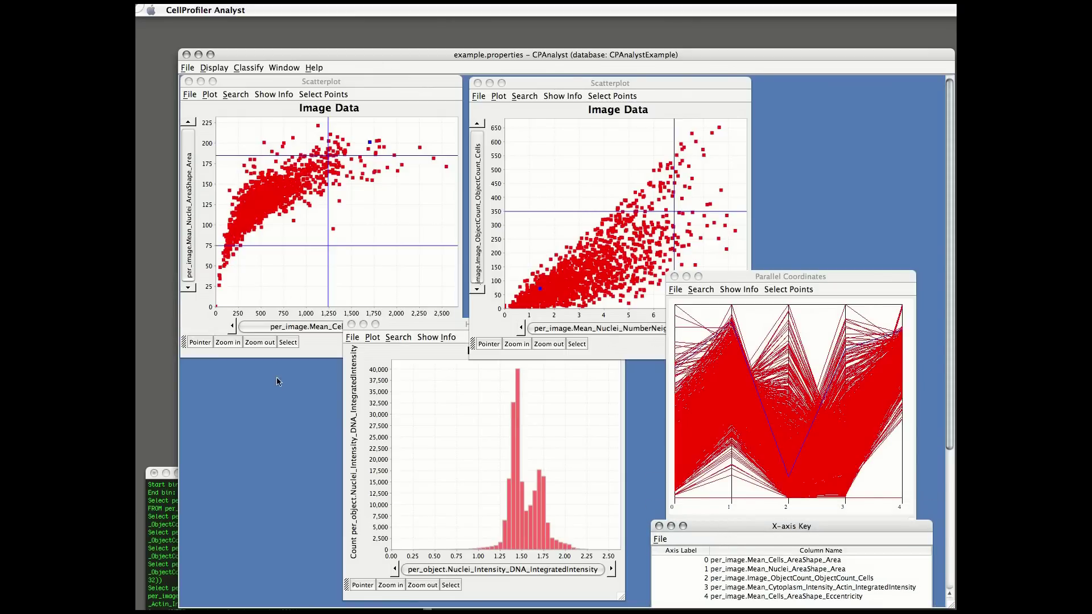
left_click(288, 342)
left_click_drag(300, 123, 441, 177)
- Redraw the first scatterplot's gate wider over its top and highlight those points blue everywhere
left_click(314, 97)
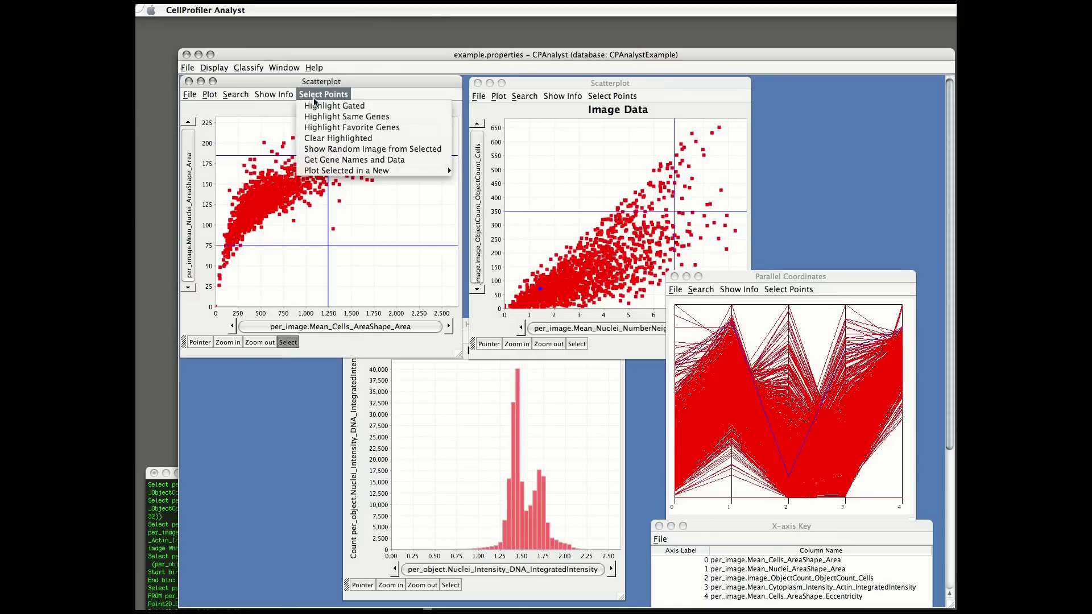
left_click(314, 104)
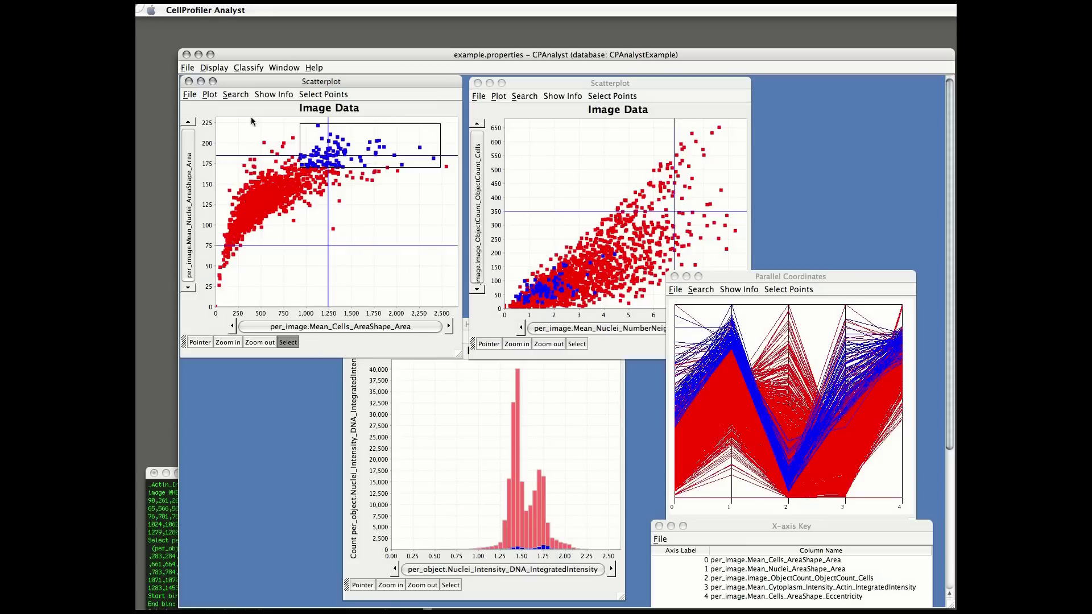
left_click_drag(252, 121, 444, 188)
left_click(333, 94)
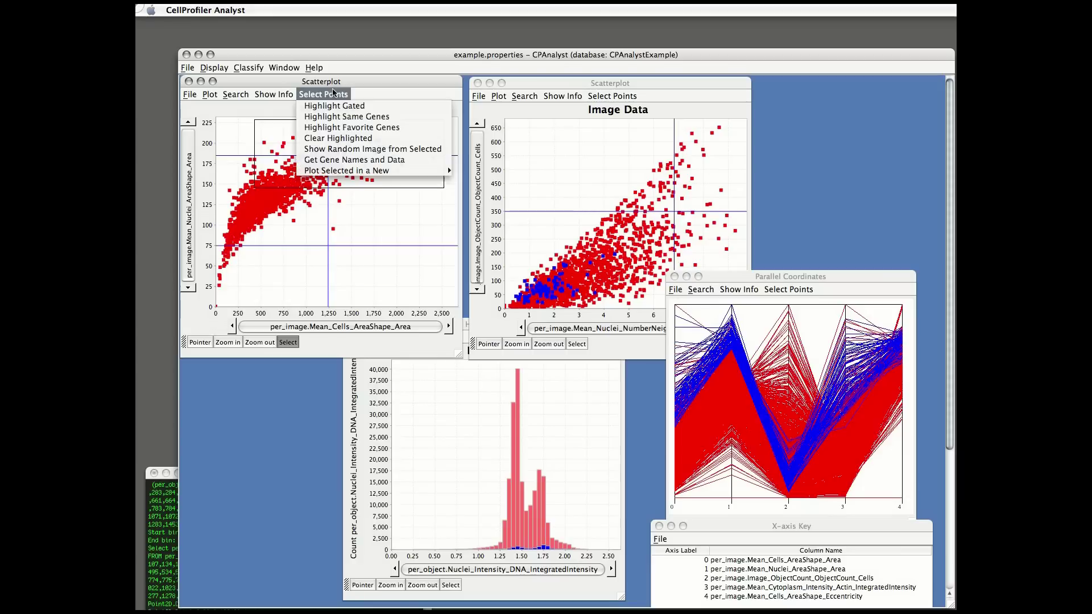
left_click(334, 106)
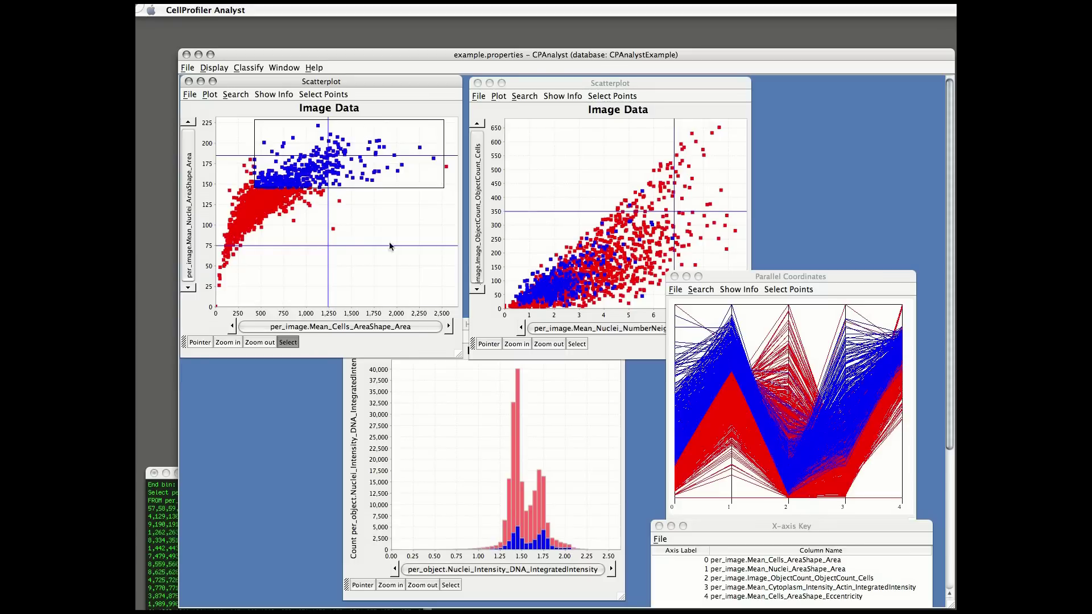
- Cycle the second scatterplot's x-axis through NumberNeighbors measurements to one clustered around zero
left_click(613, 318)
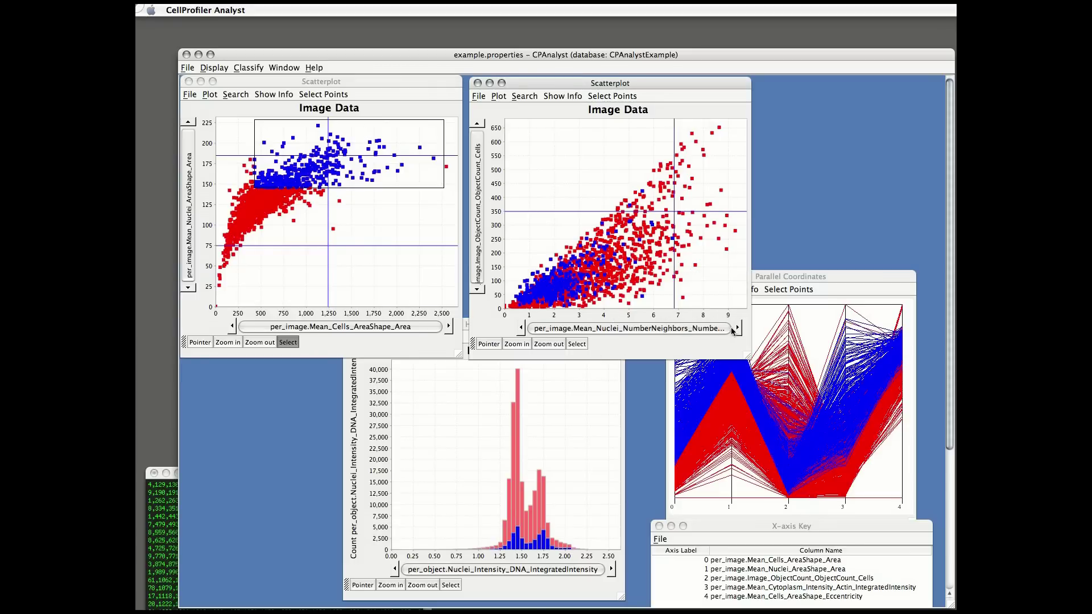
left_click(736, 329)
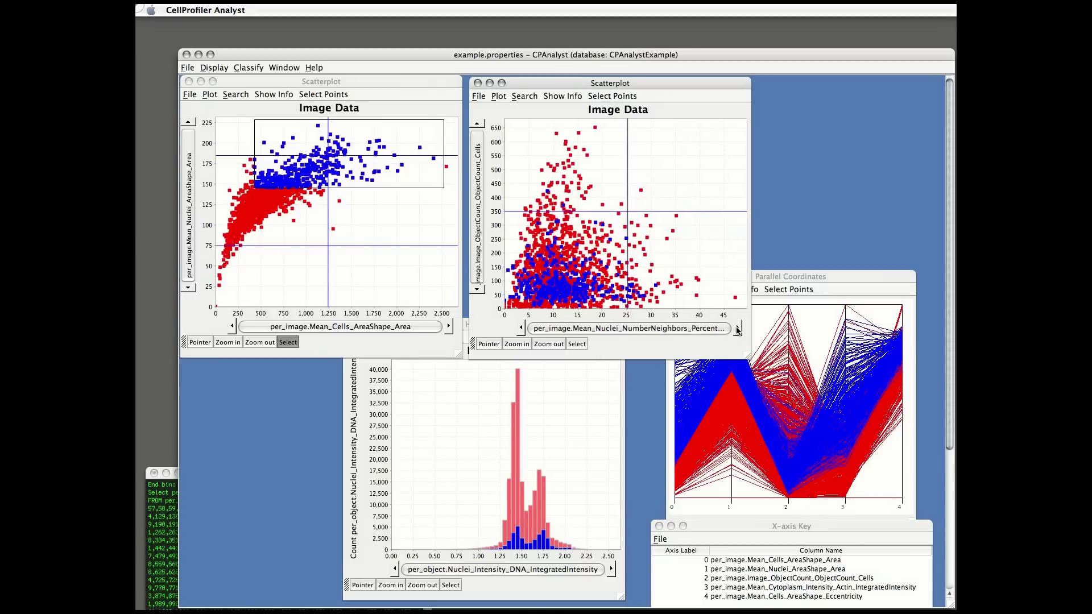
left_click(737, 328)
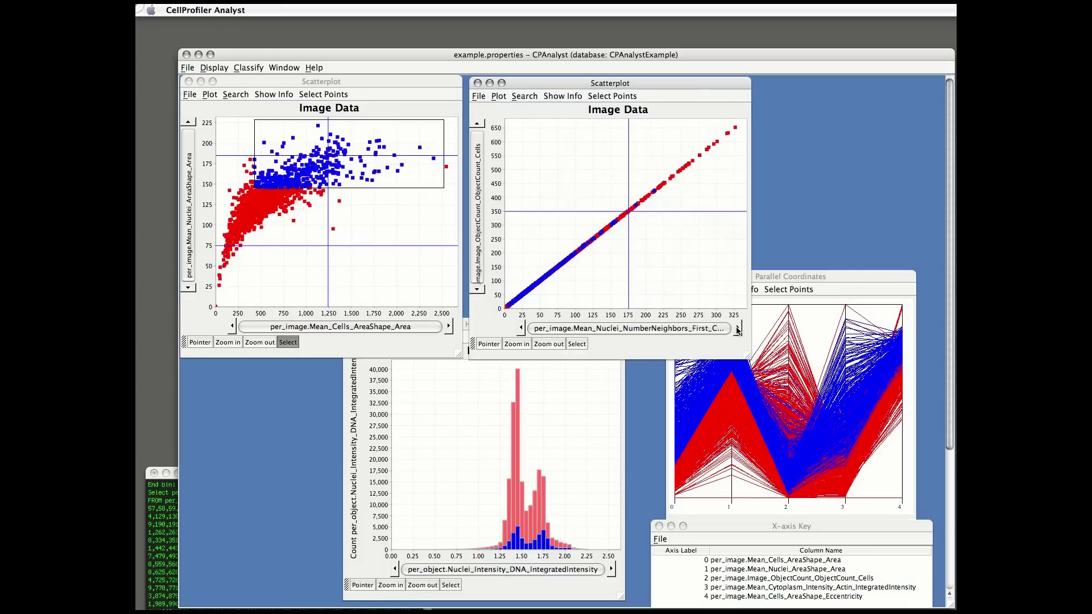
left_click(737, 329)
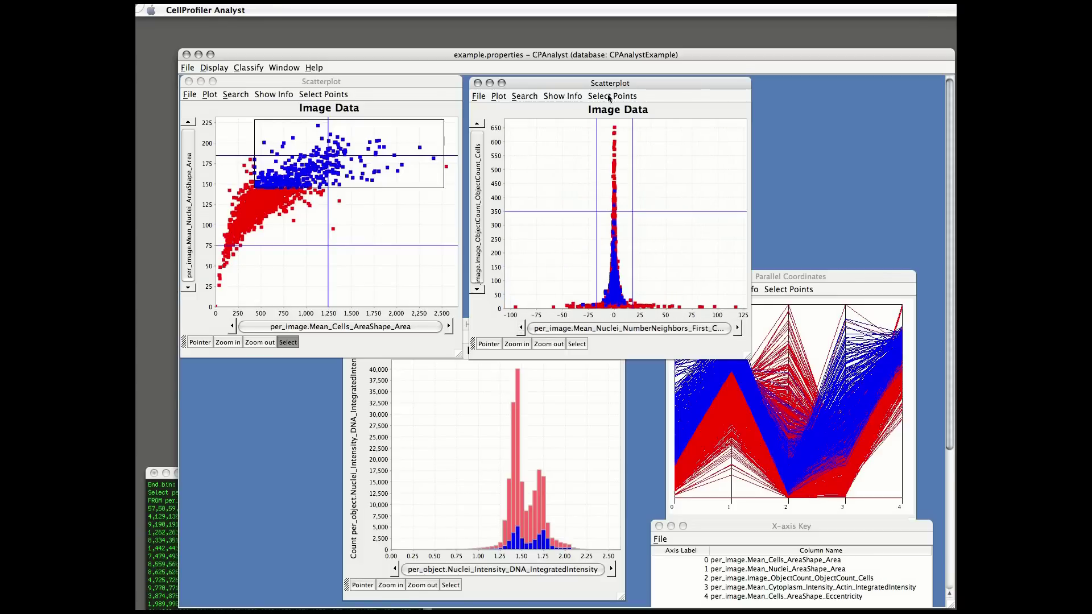
- Gate the tall cell-count spike in the second scatterplot, highlight it, and open random image spot 1163
left_click(580, 344)
left_click_drag(593, 124, 655, 232)
left_click(612, 96)
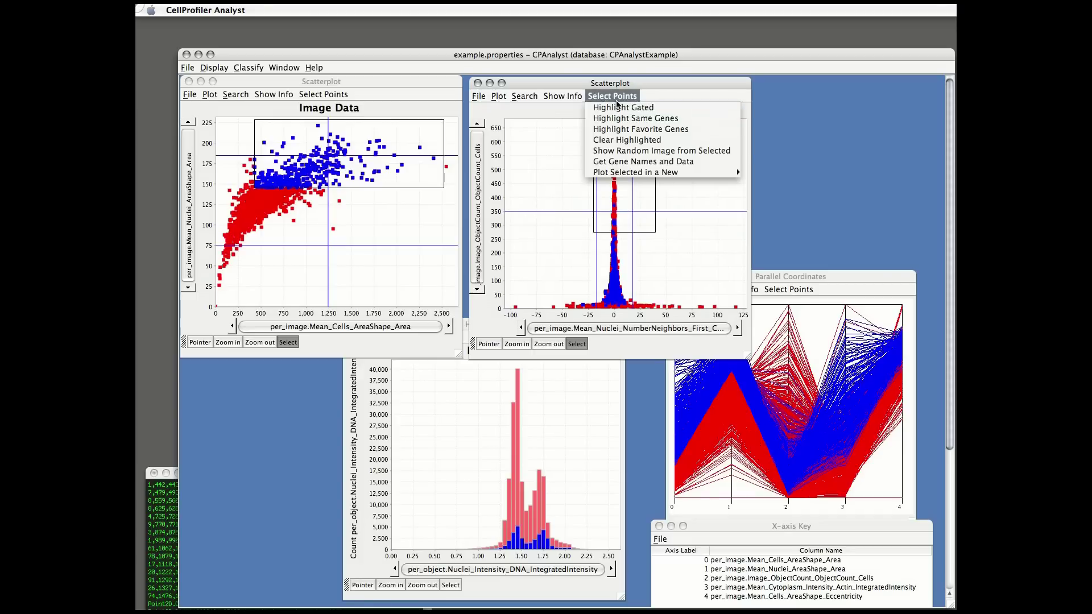
left_click(620, 106)
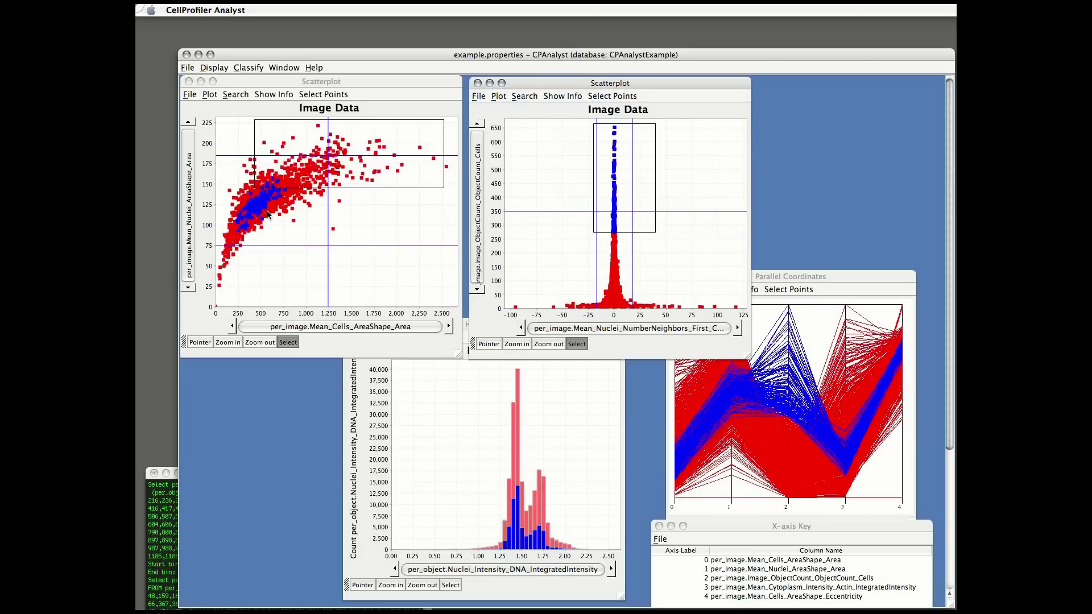
left_click(593, 101)
left_click(602, 147)
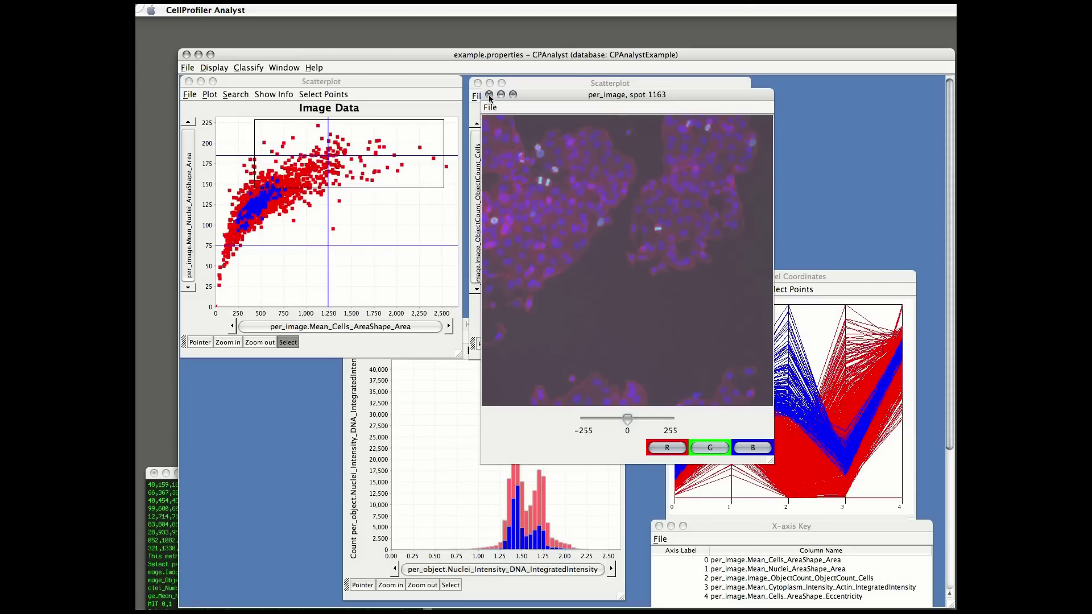
- Close the spot 1163 viewer, then view and close the image for a second-scatterplot point
left_click(489, 94)
left_click(612, 296)
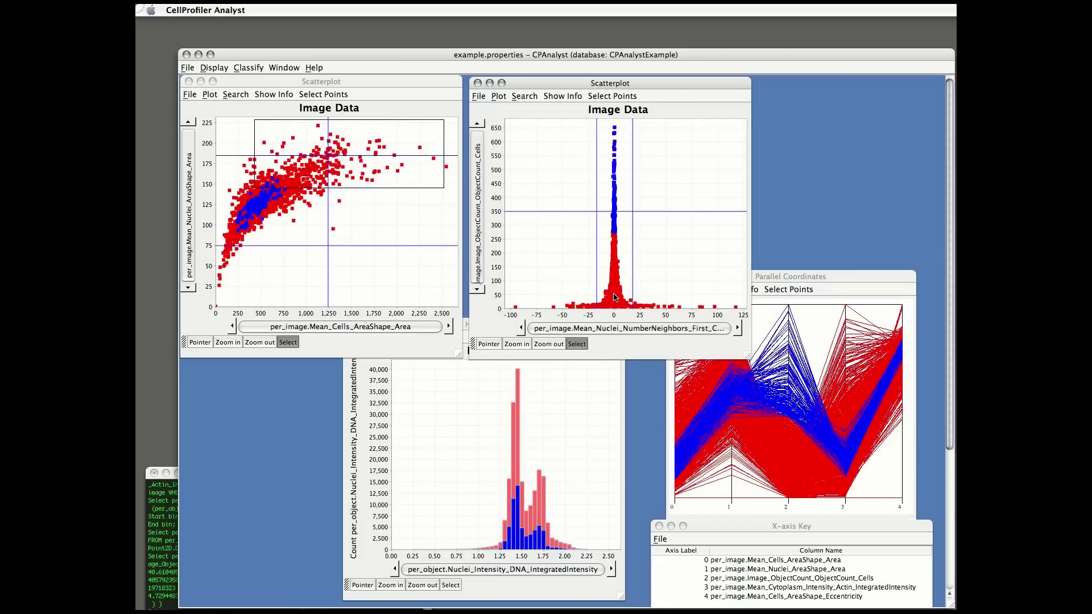
left_click(614, 97)
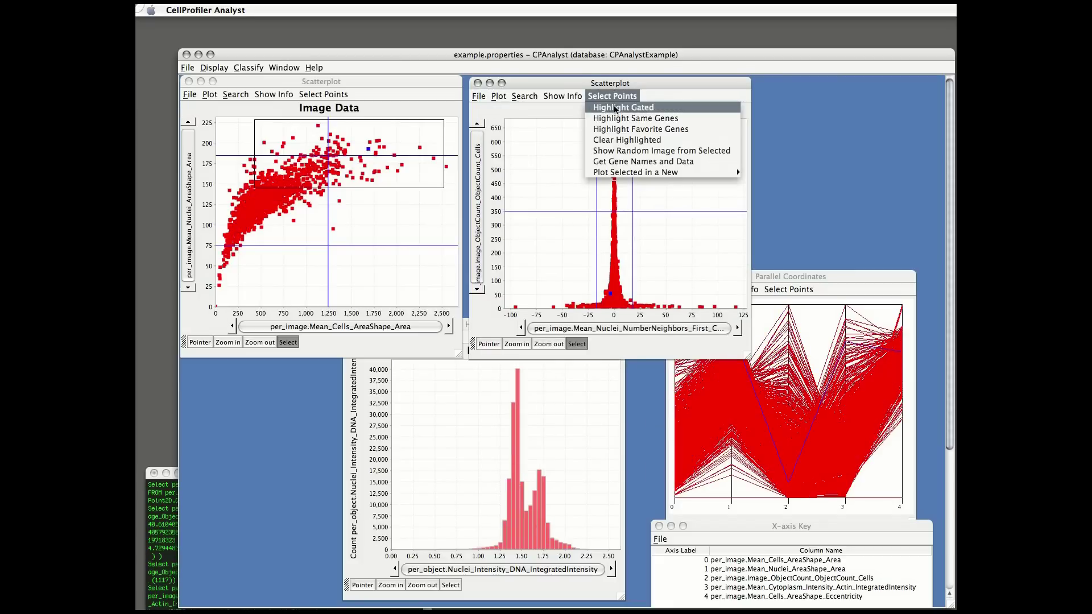
mouse_move(563, 96)
left_click(573, 130)
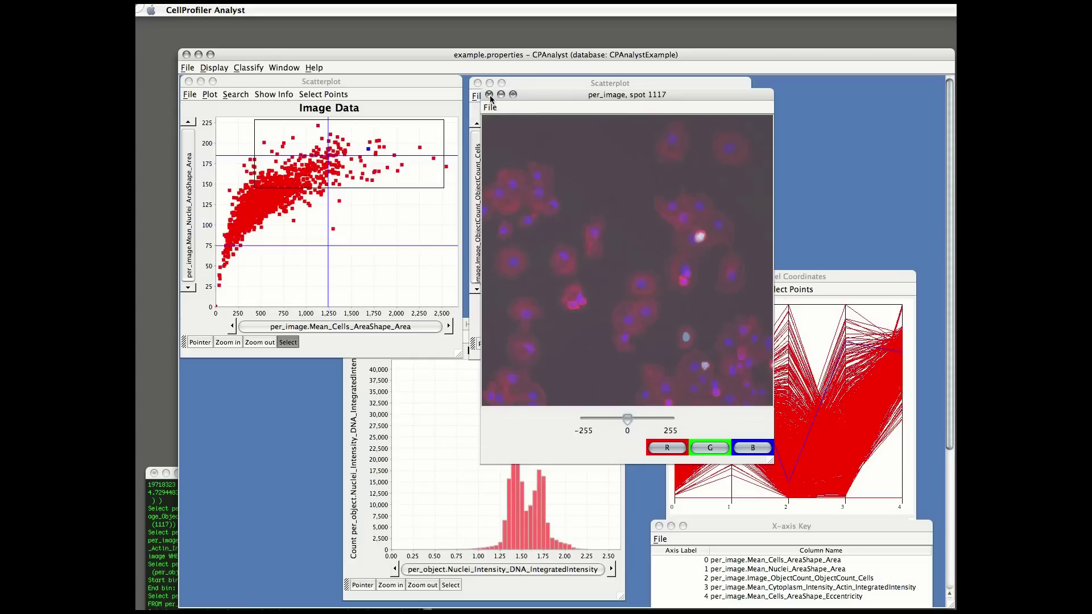
left_click(489, 95)
- Open the spot 1117 image beside the plots and gate the Image Data plot's upper-right points
left_click(370, 152)
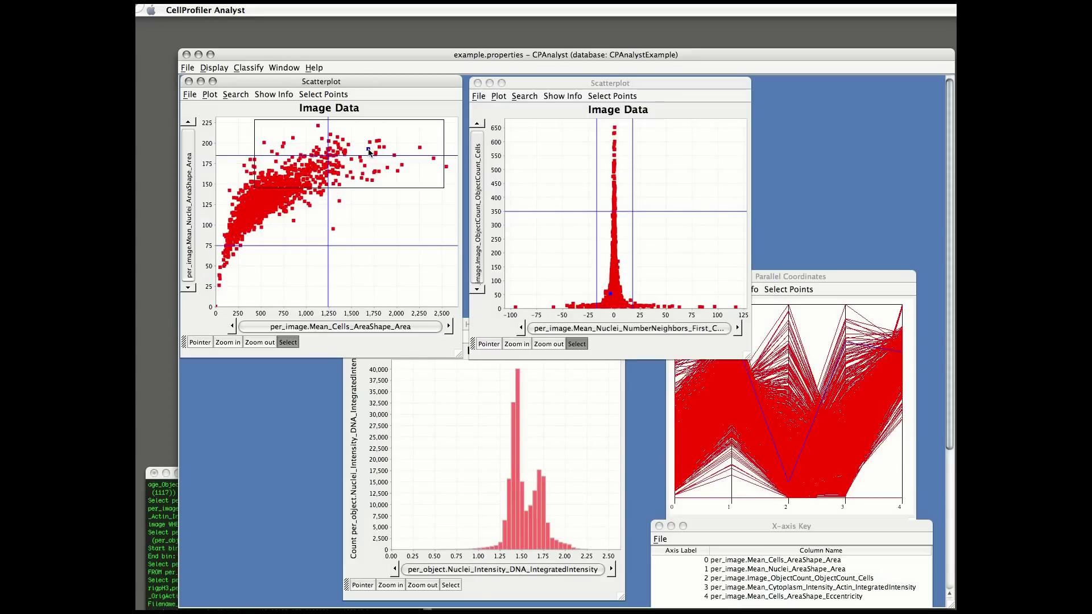
left_click(274, 94)
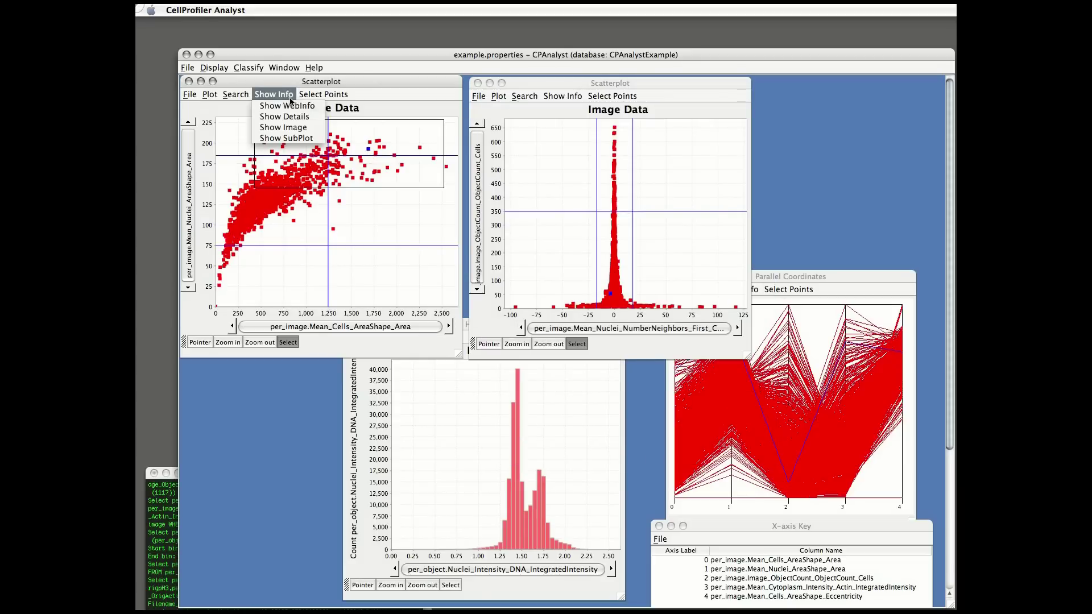
left_click(292, 127)
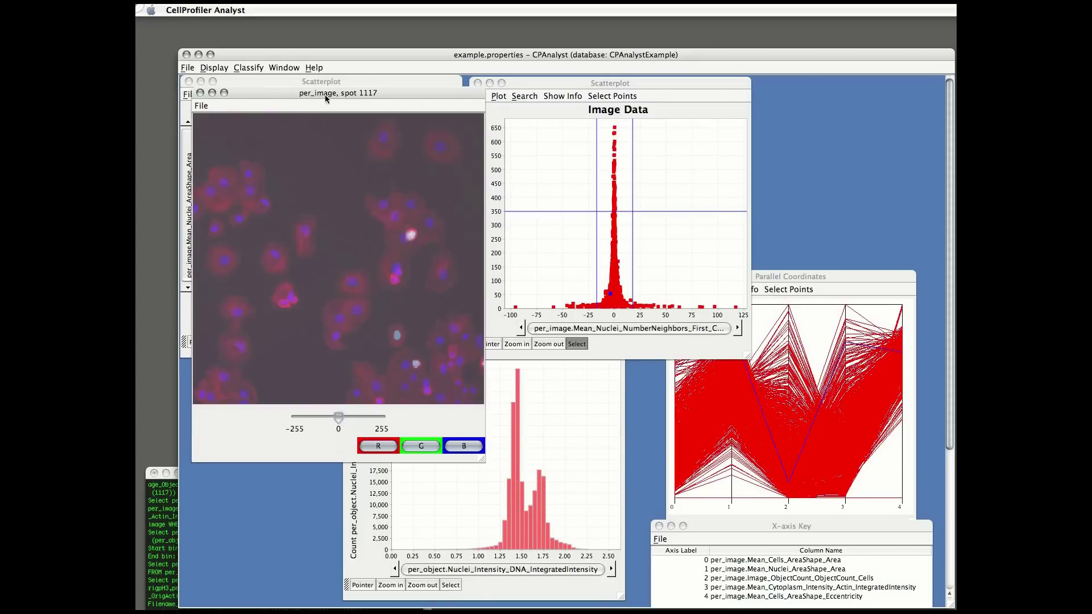
left_click_drag(325, 95, 663, 100)
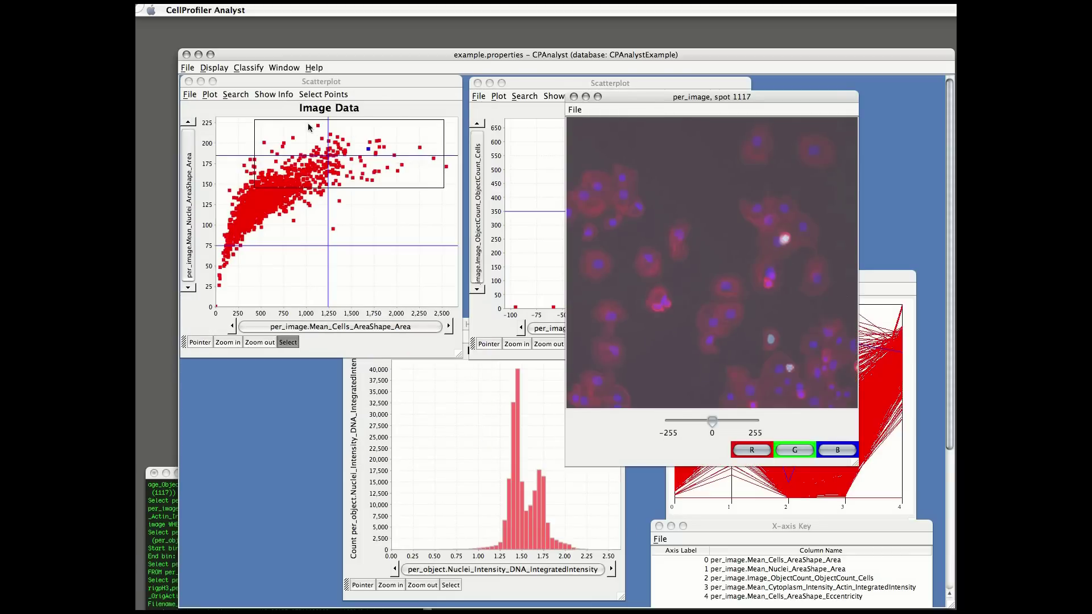
left_click_drag(308, 123, 408, 169)
left_click_drag(349, 128, 452, 169)
- List gene names and data for the gated points, review the table, then close it
left_click(323, 95)
left_click(316, 98)
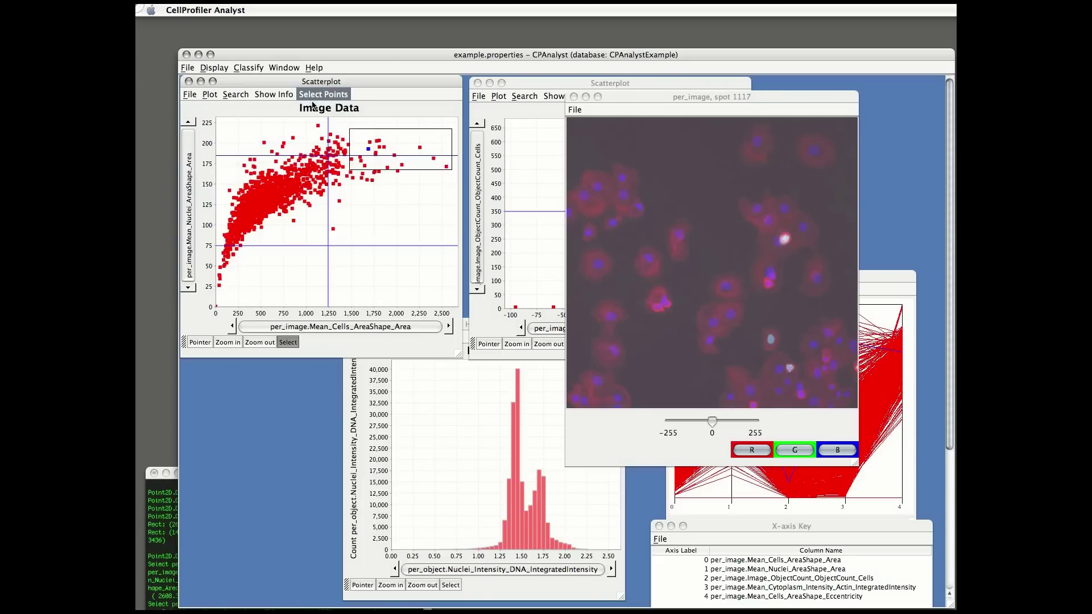
left_click(317, 97)
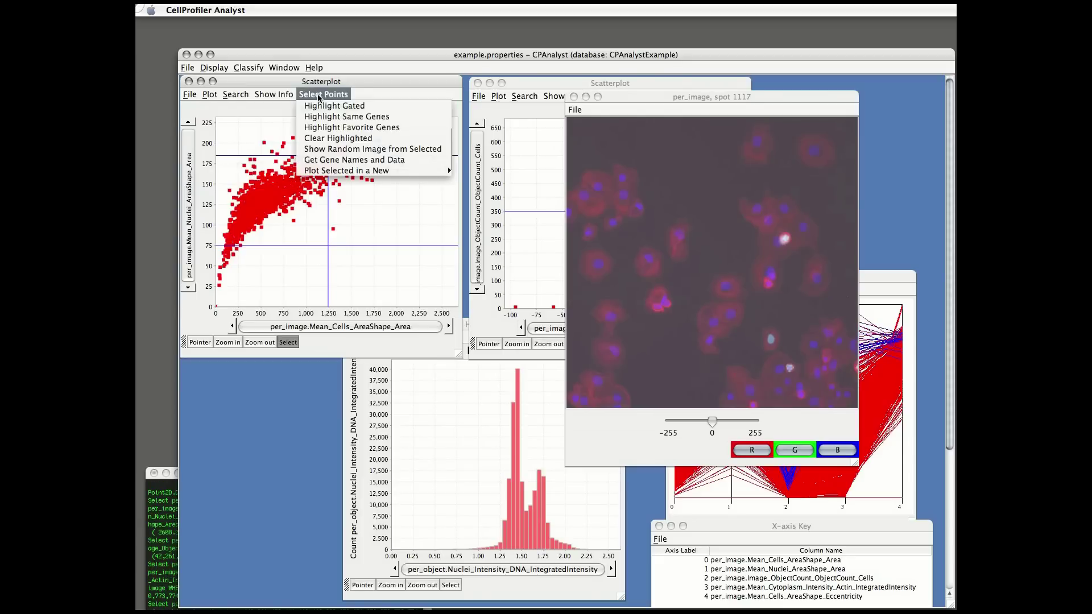
left_click(336, 157)
left_click_drag(328, 92, 458, 287)
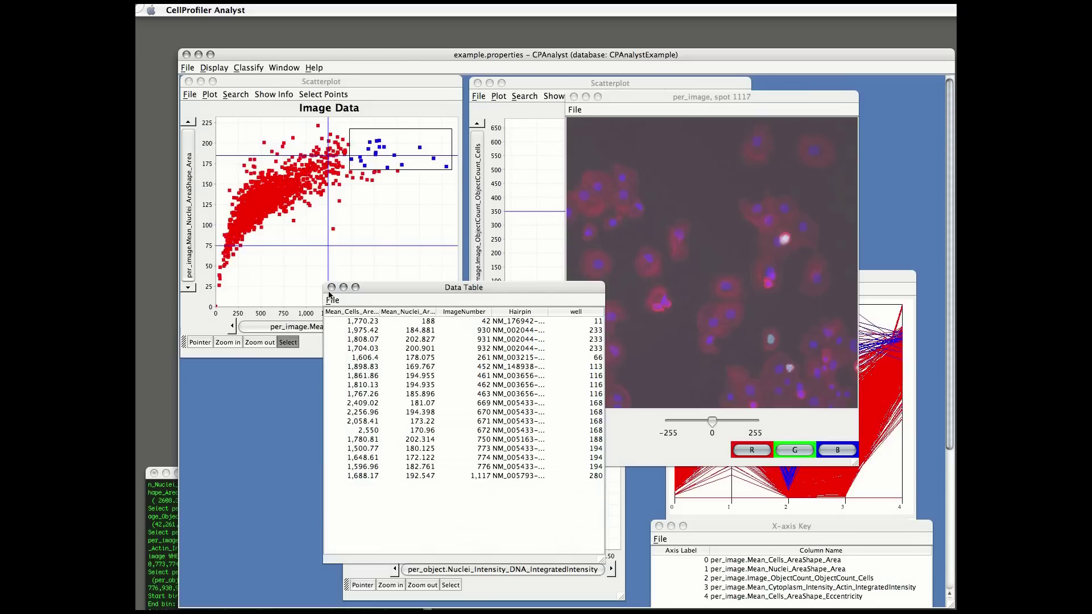
left_click(332, 290)
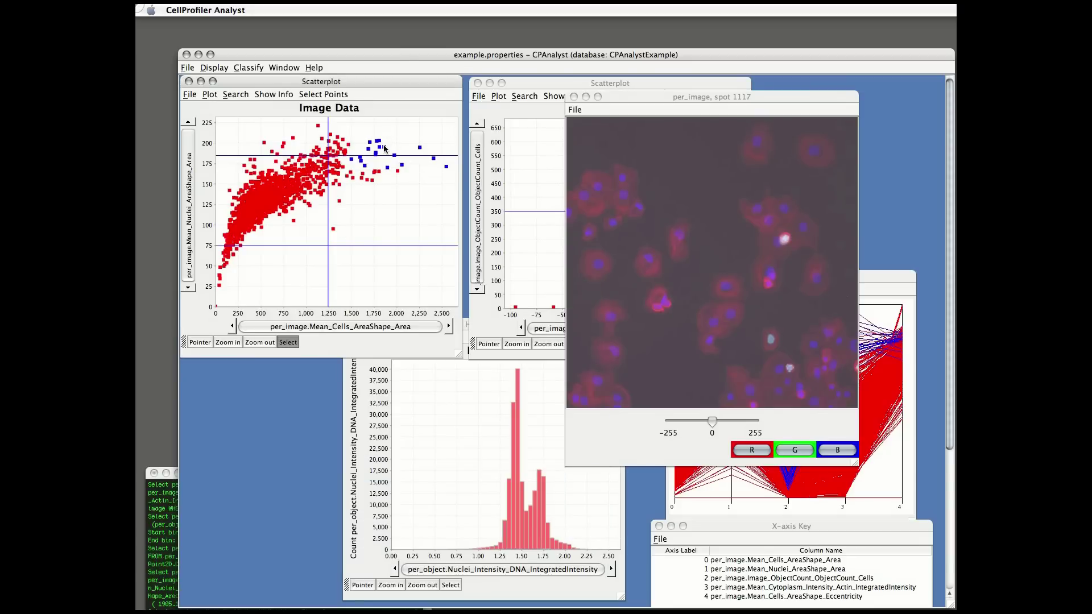
- Highlight points with the same genes and open the NCBI Entrez Gene page for CAMK1 (NM_003656)
left_click(305, 95)
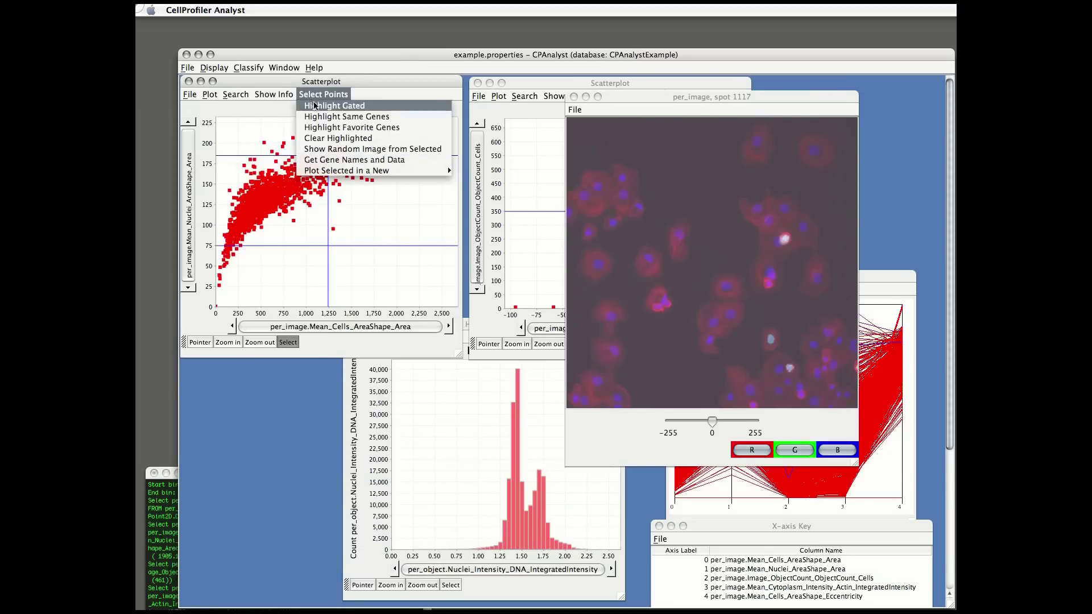
left_click(319, 118)
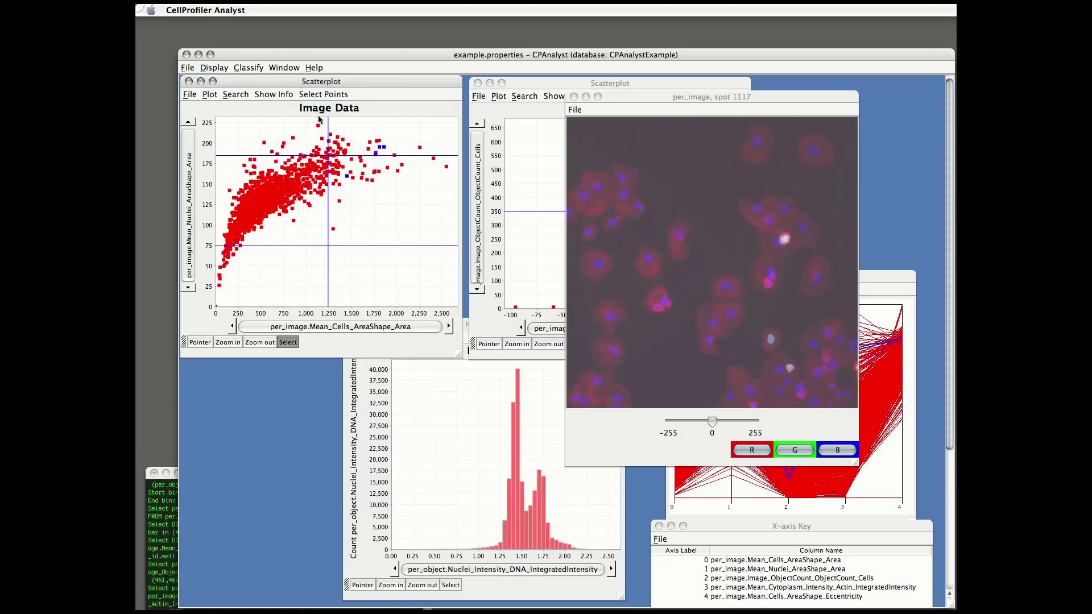
left_click(279, 94)
left_click(279, 109)
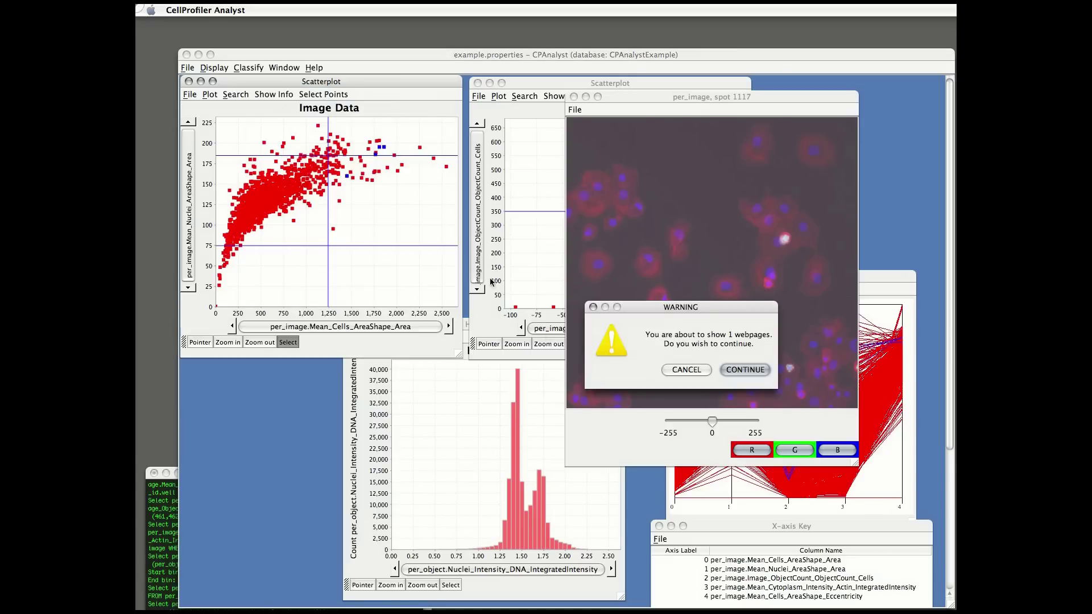
key("Return")
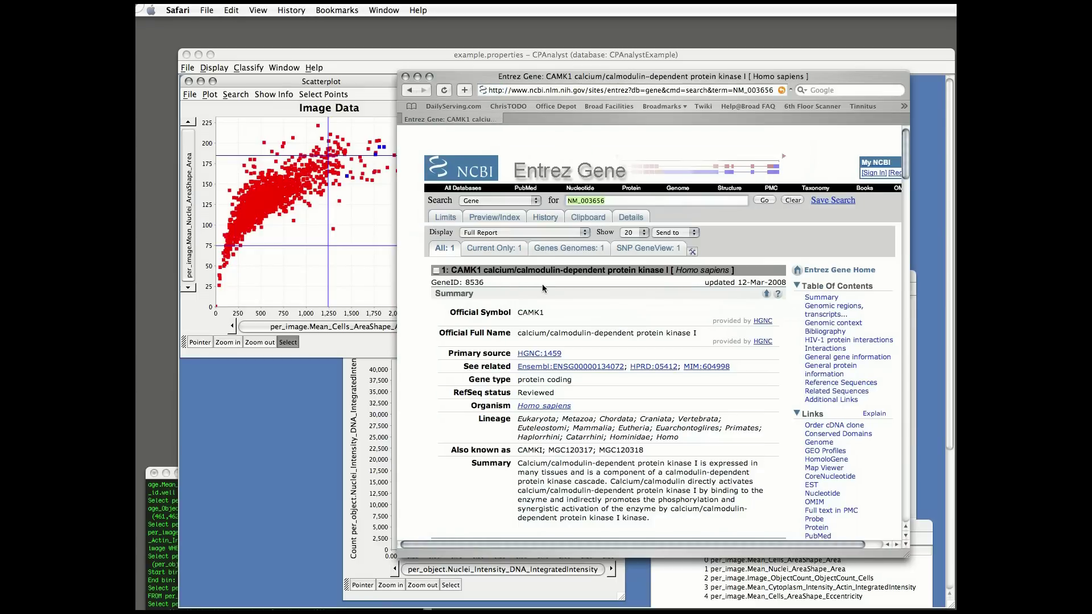
- Close the gene web page, show per-image details, and close the windows for images 464, 463, 462
left_click(406, 76)
left_click(278, 95)
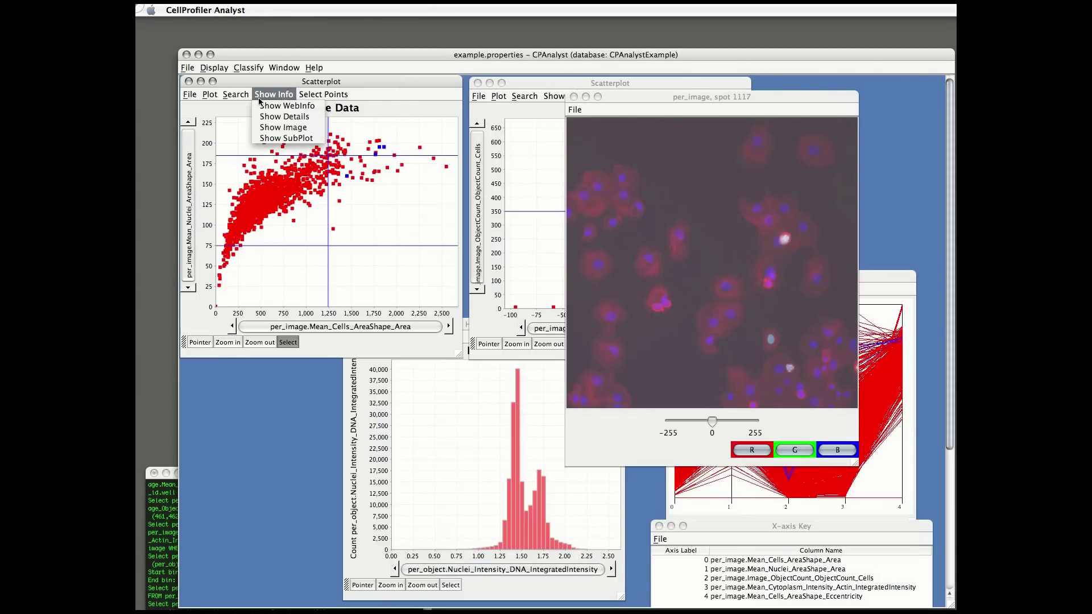
left_click(275, 116)
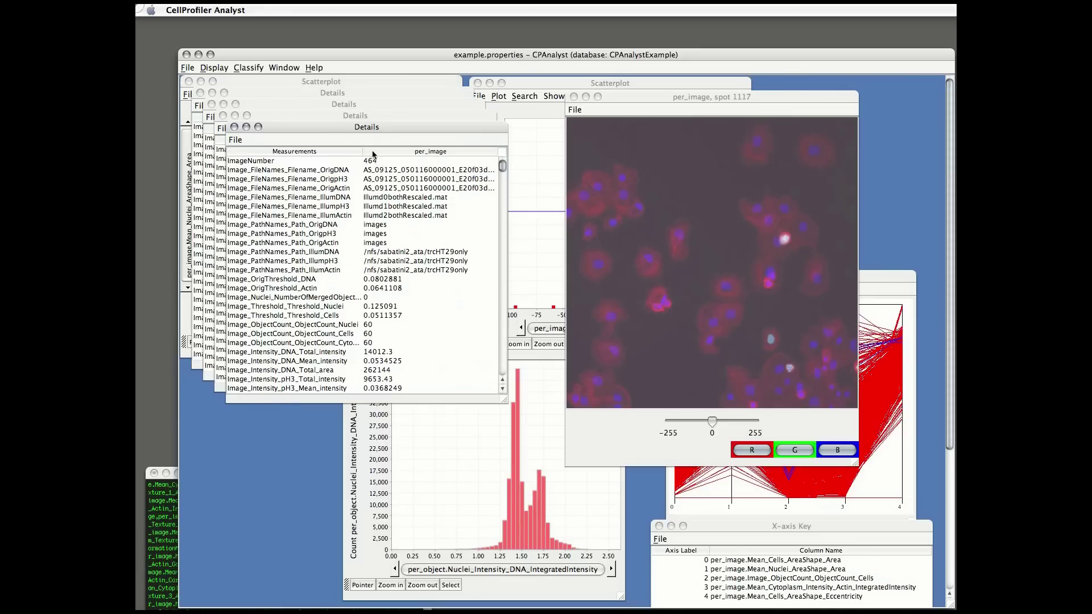
left_click(234, 127)
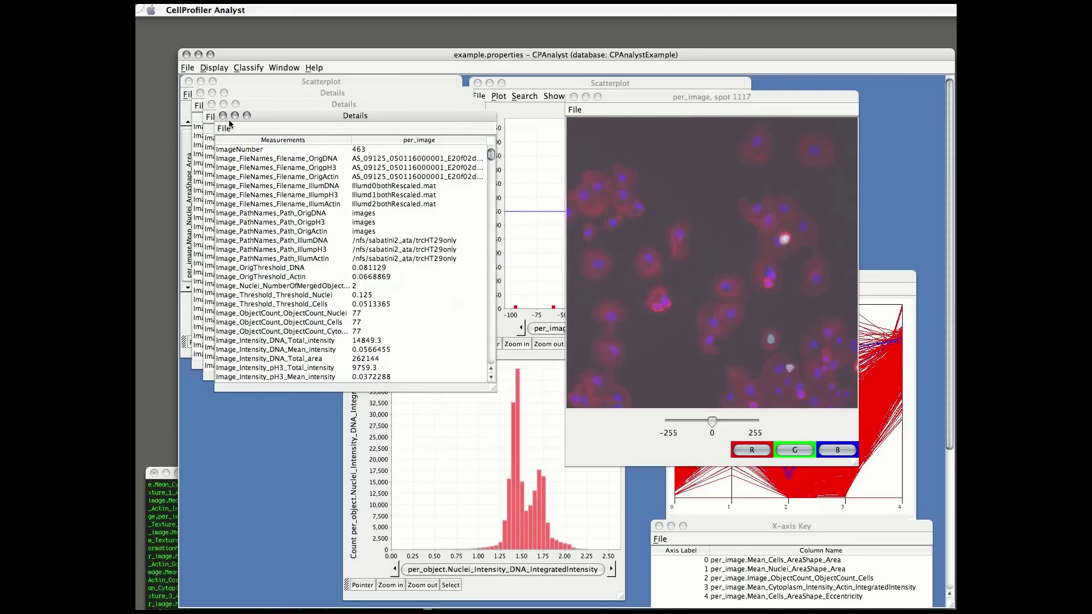
left_click(223, 116)
left_click(212, 104)
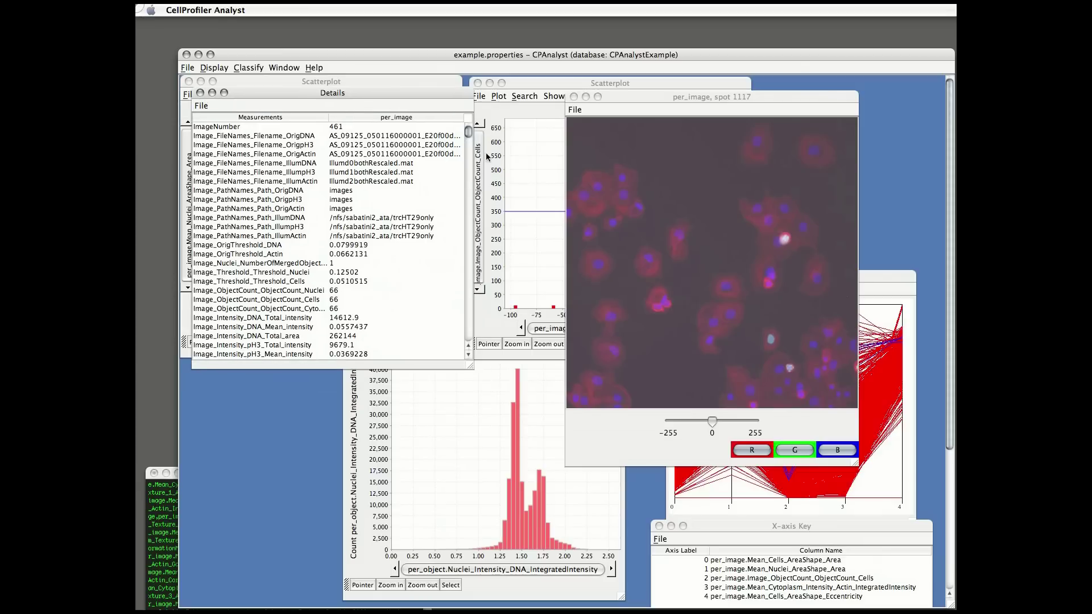
left_click_drag(469, 138, 449, 89)
- Close the image 461 details and start a Histogram subplot of the selected points
left_click(200, 94)
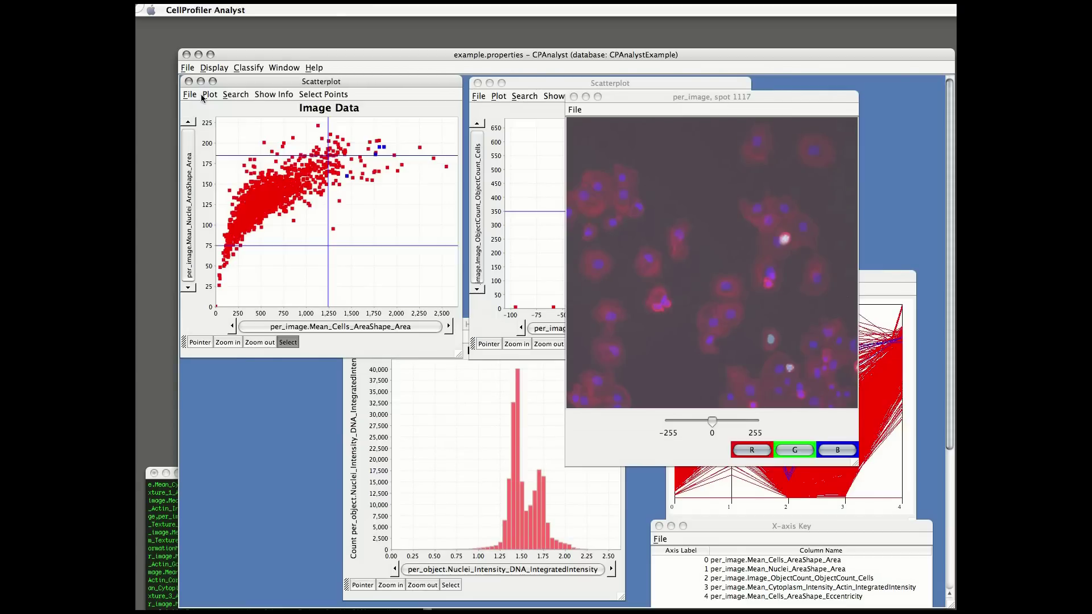
left_click(265, 94)
left_click(280, 139)
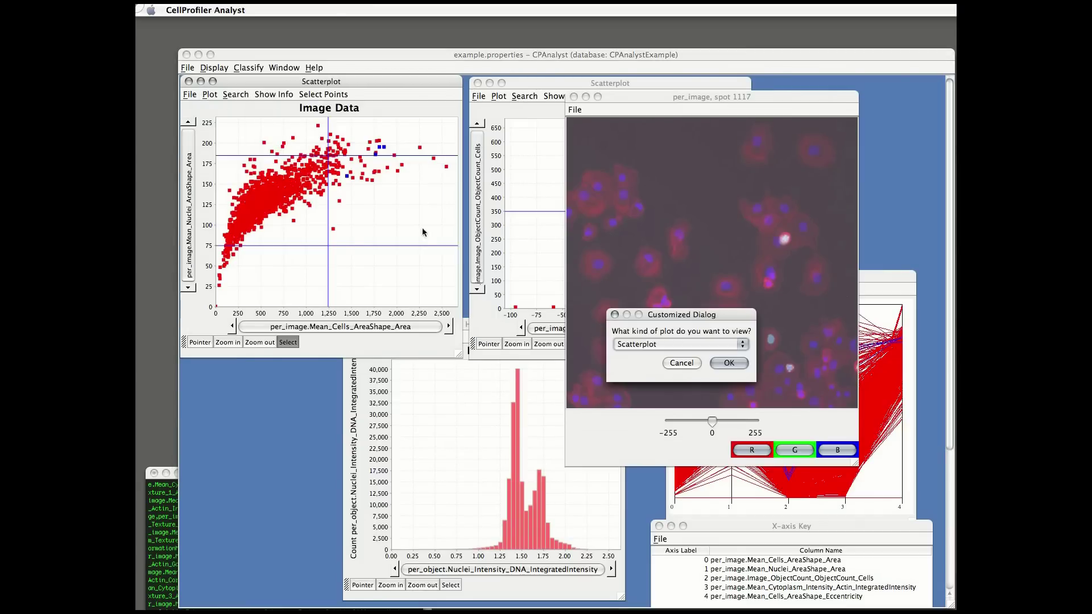
left_click(666, 345)
left_click(666, 365)
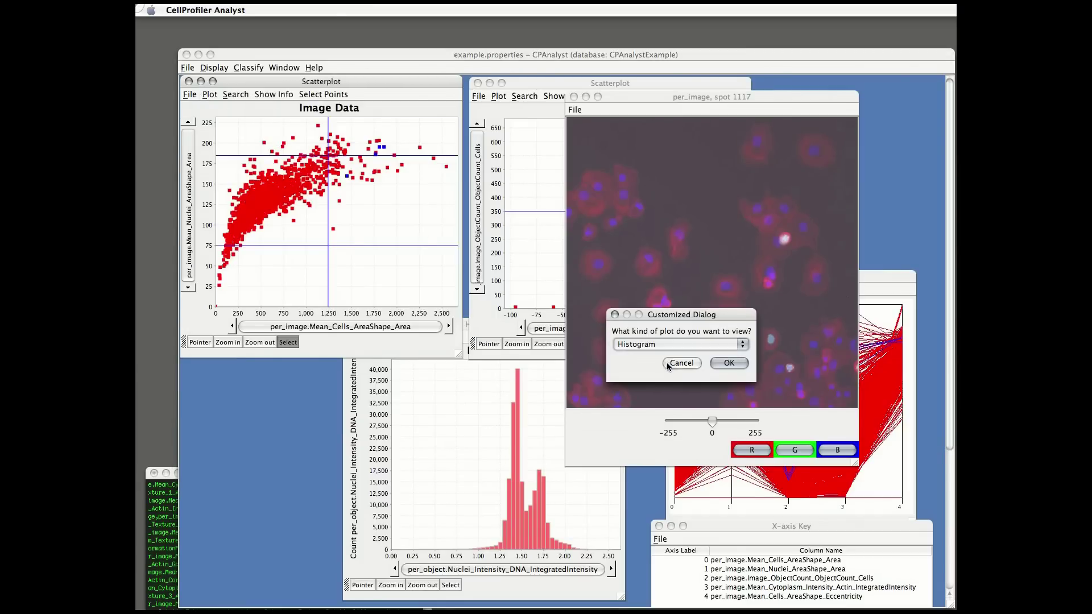
left_click(711, 362)
- Plot Nuclei > Intensity > DNA > IntegratedIntensity with a LOG x-axis and create the histogram
left_click(312, 91)
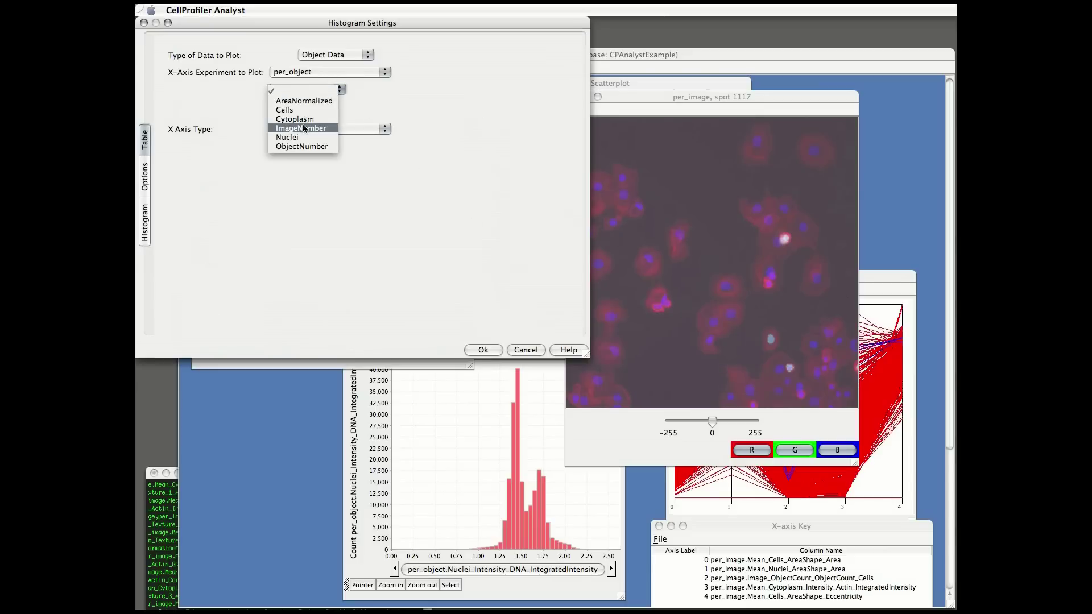
left_click(304, 136)
left_click(380, 89)
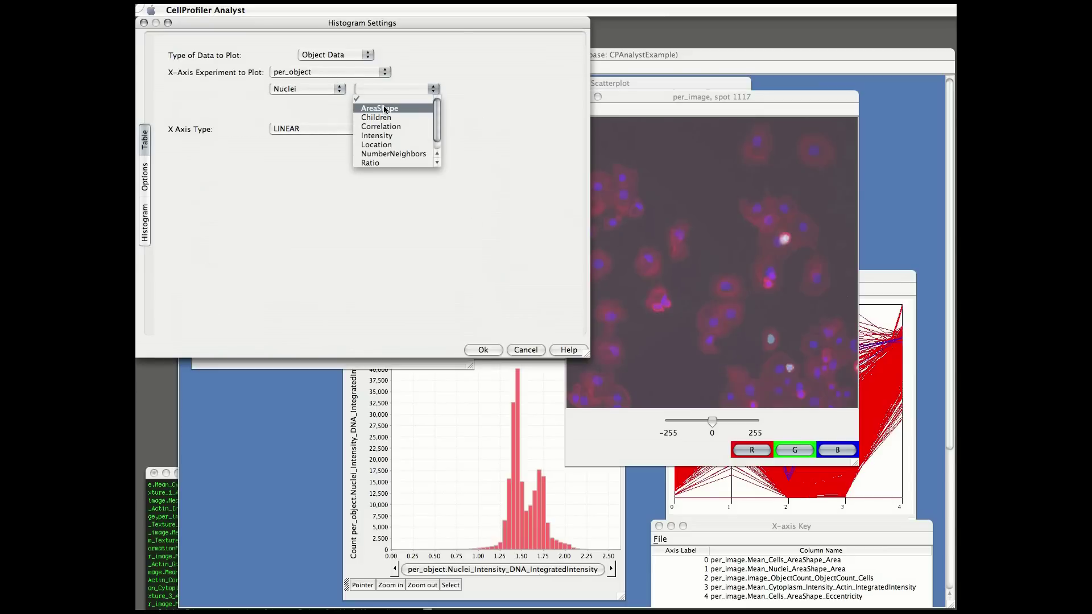
left_click(376, 135)
left_click(481, 90)
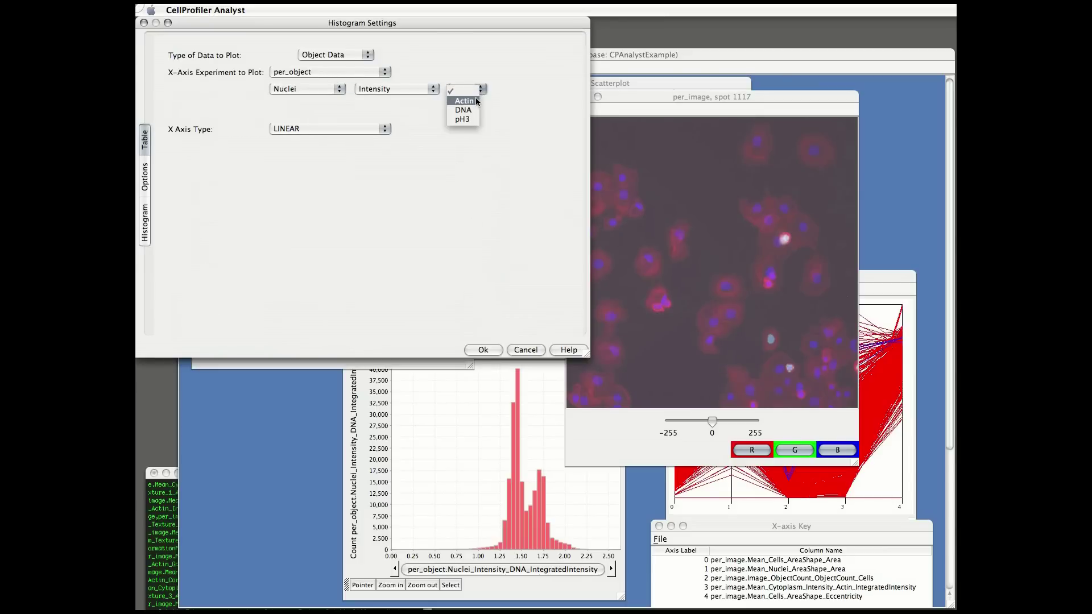
left_click(475, 110)
left_click(504, 90)
left_click(526, 100)
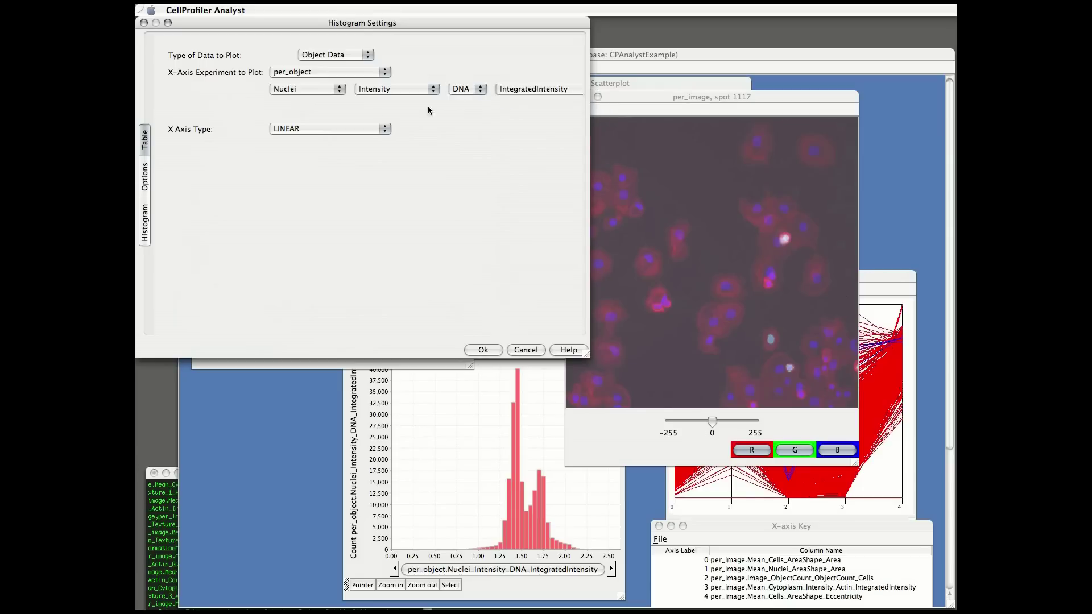
left_click(319, 129)
left_click(318, 138)
left_click(483, 350)
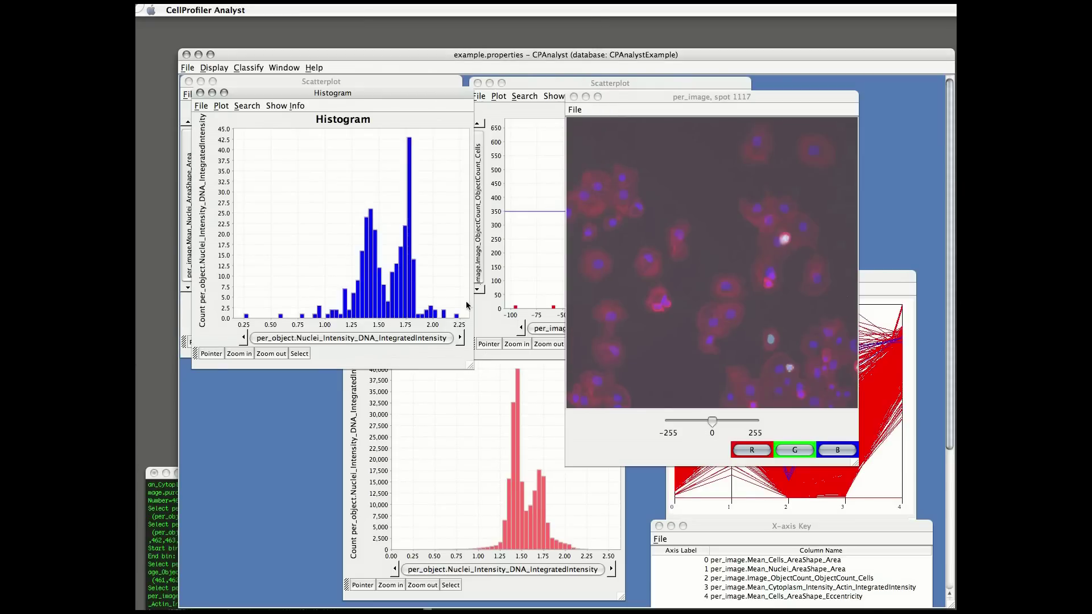
- Drag the blue histogram window down to the lower left, below the Image Data scatterplot
left_click_drag(389, 98, 363, 398)
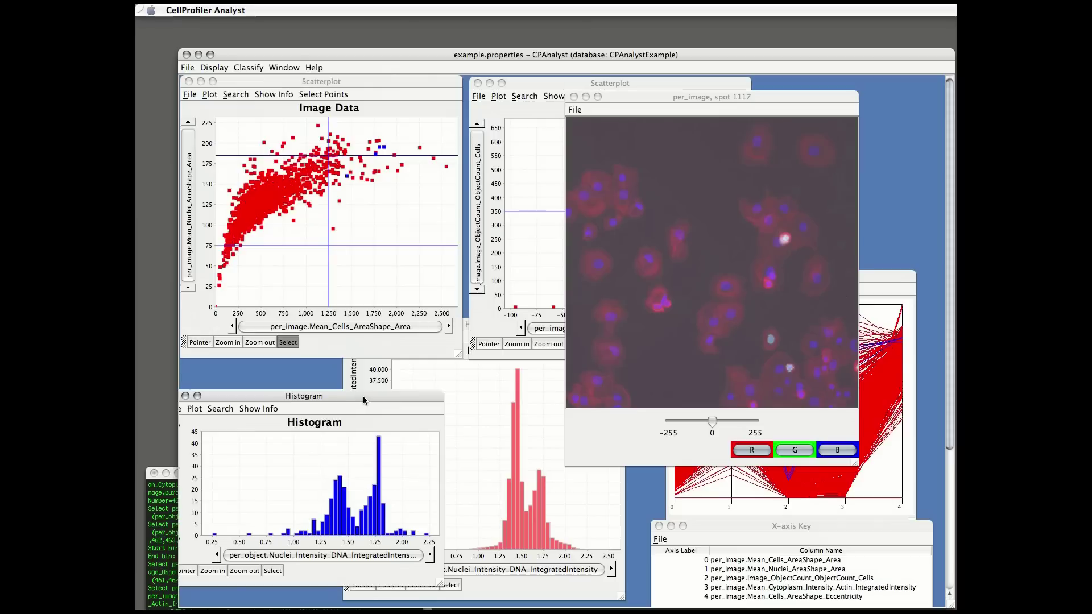